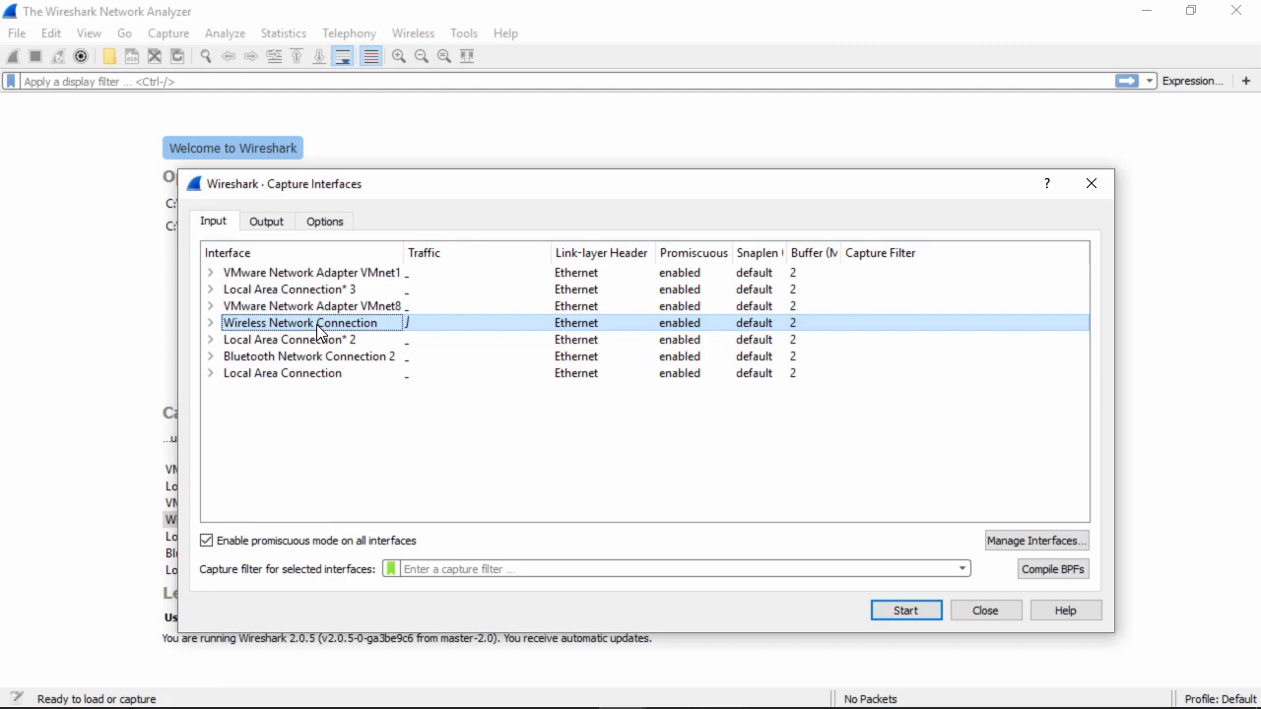
# Start a live capture on the Wireless Network Connection interface and switch to the web browser
pyautogui.click(904, 612)
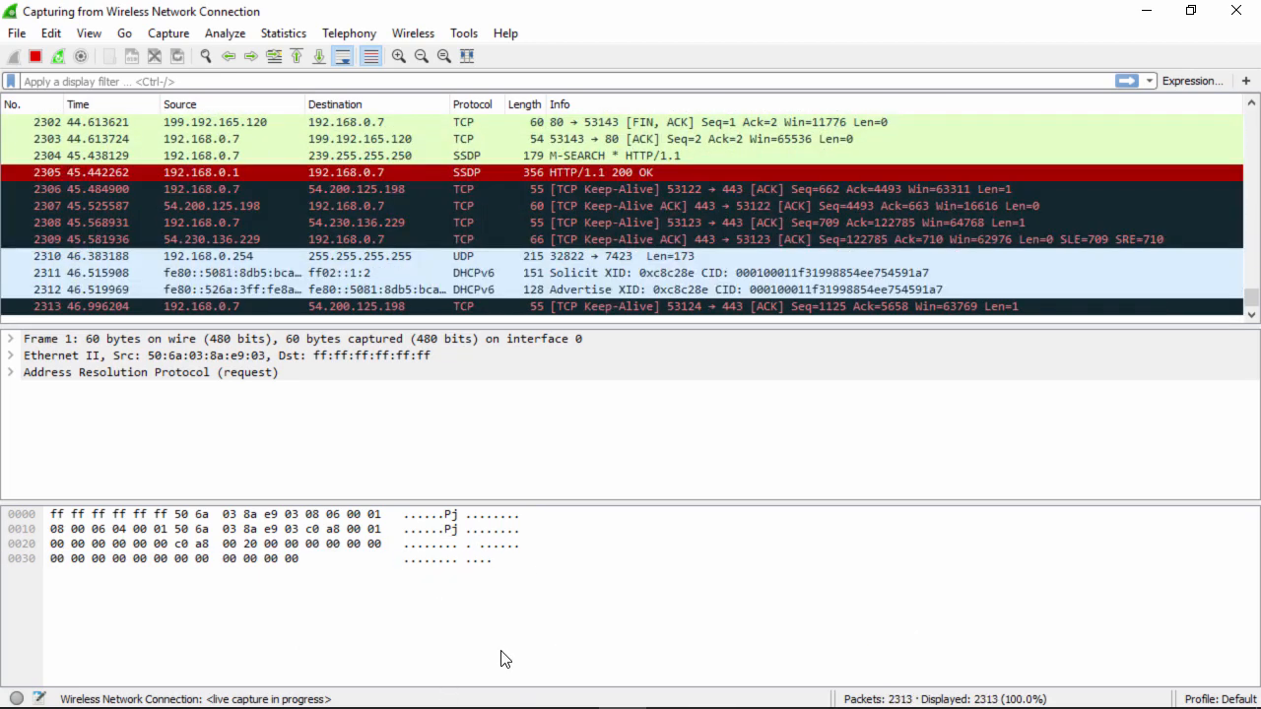
pyautogui.moveTo(469, 704)
pyautogui.click(428, 690)
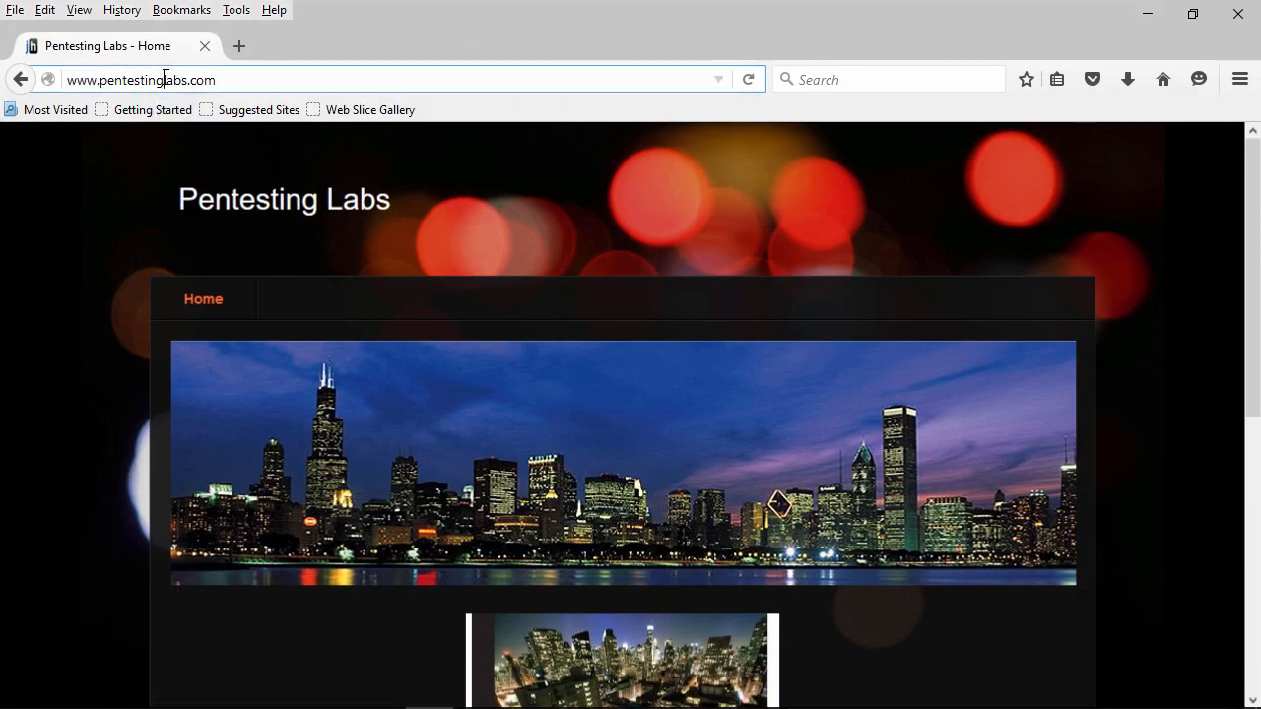
pyautogui.click(166, 77)
pyautogui.write('www')
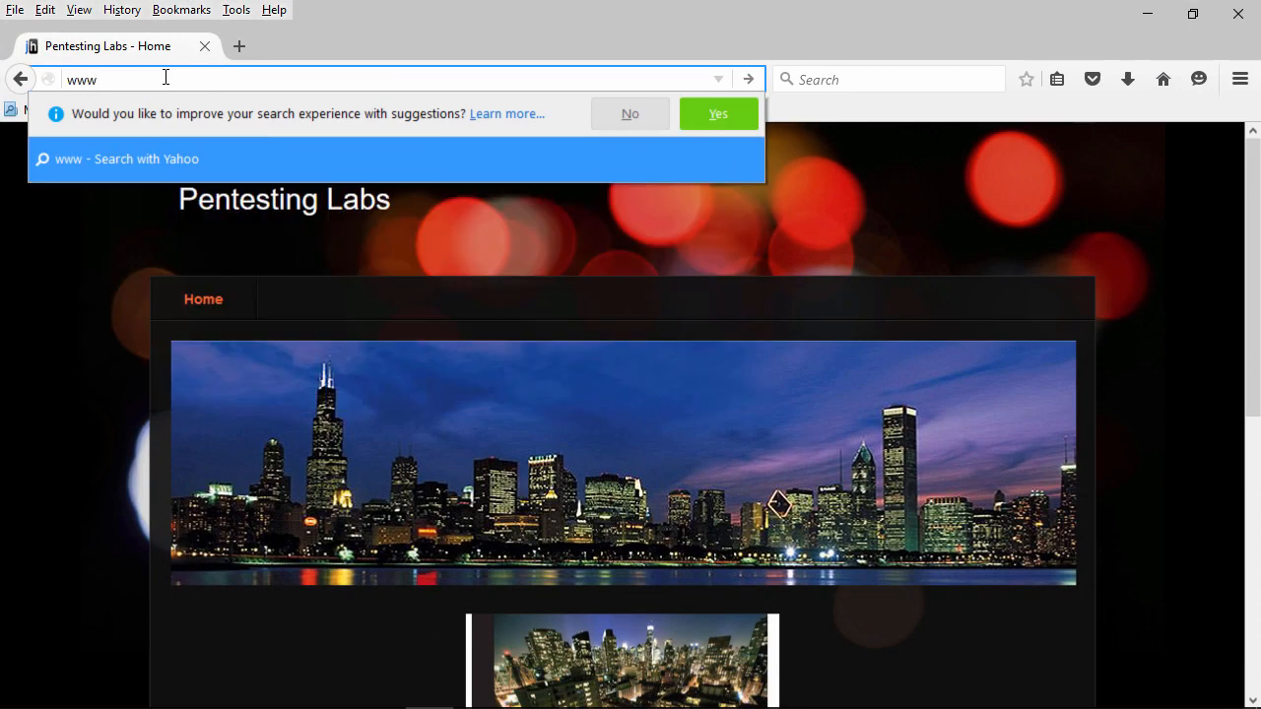
pyautogui.write('.aston')
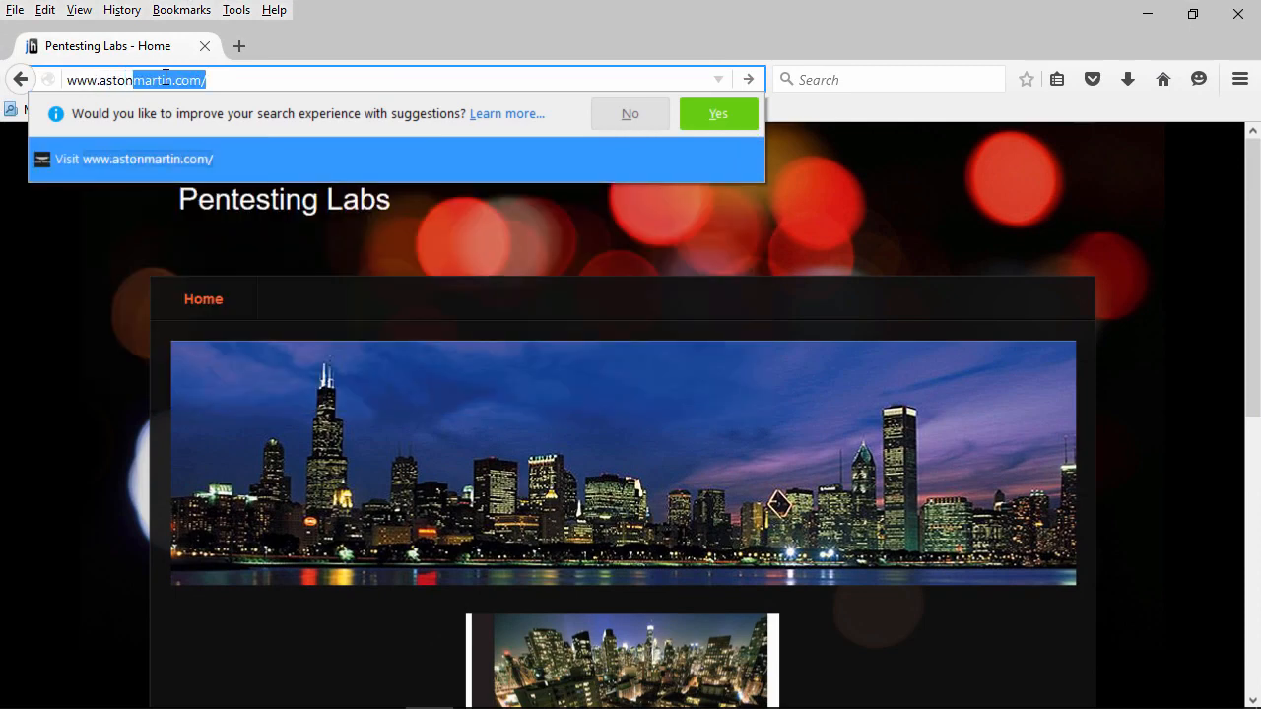
pyautogui.press('Return')
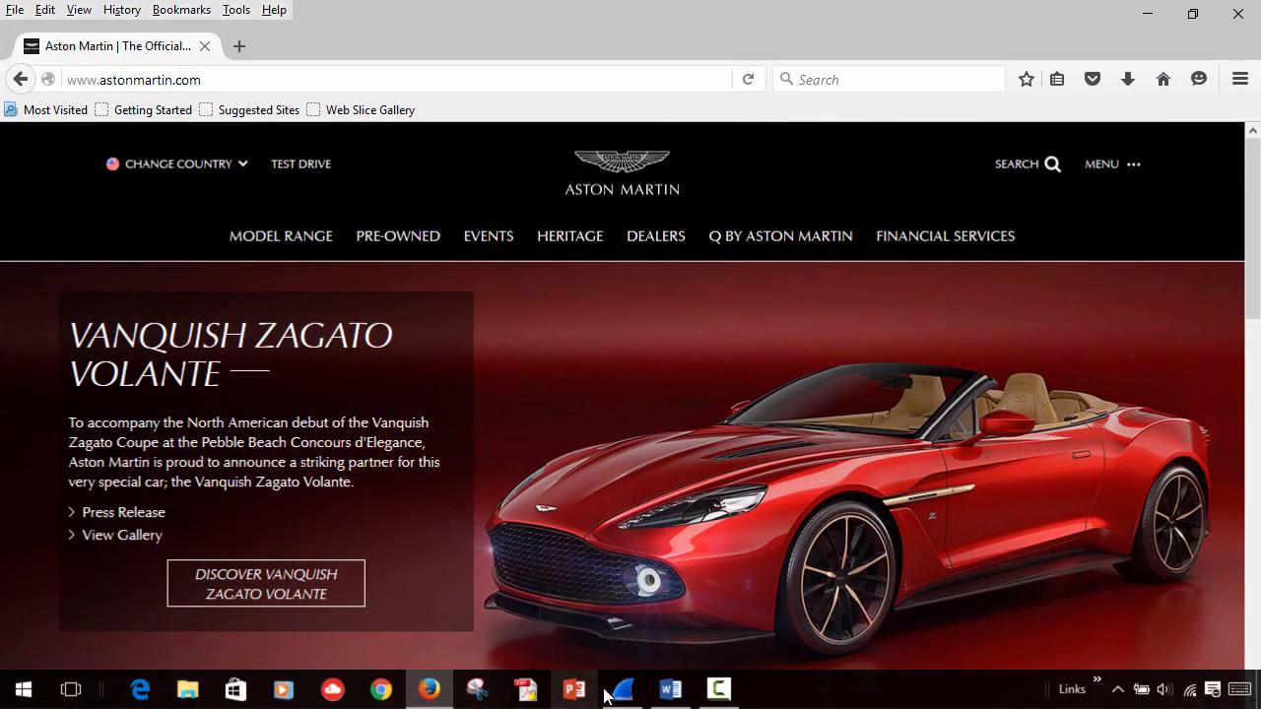
# Return to the packet analyzer and stop the running capture
pyautogui.click(619, 701)
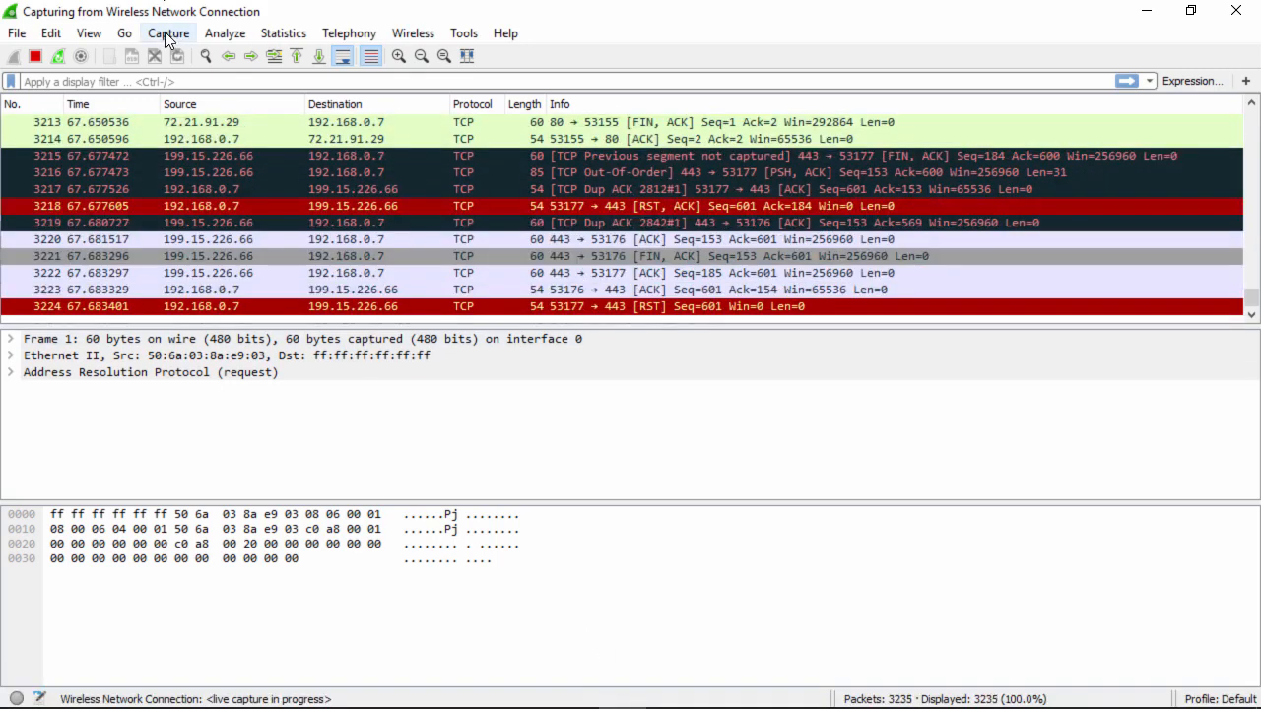
pyautogui.click(164, 32)
pyautogui.click(193, 102)
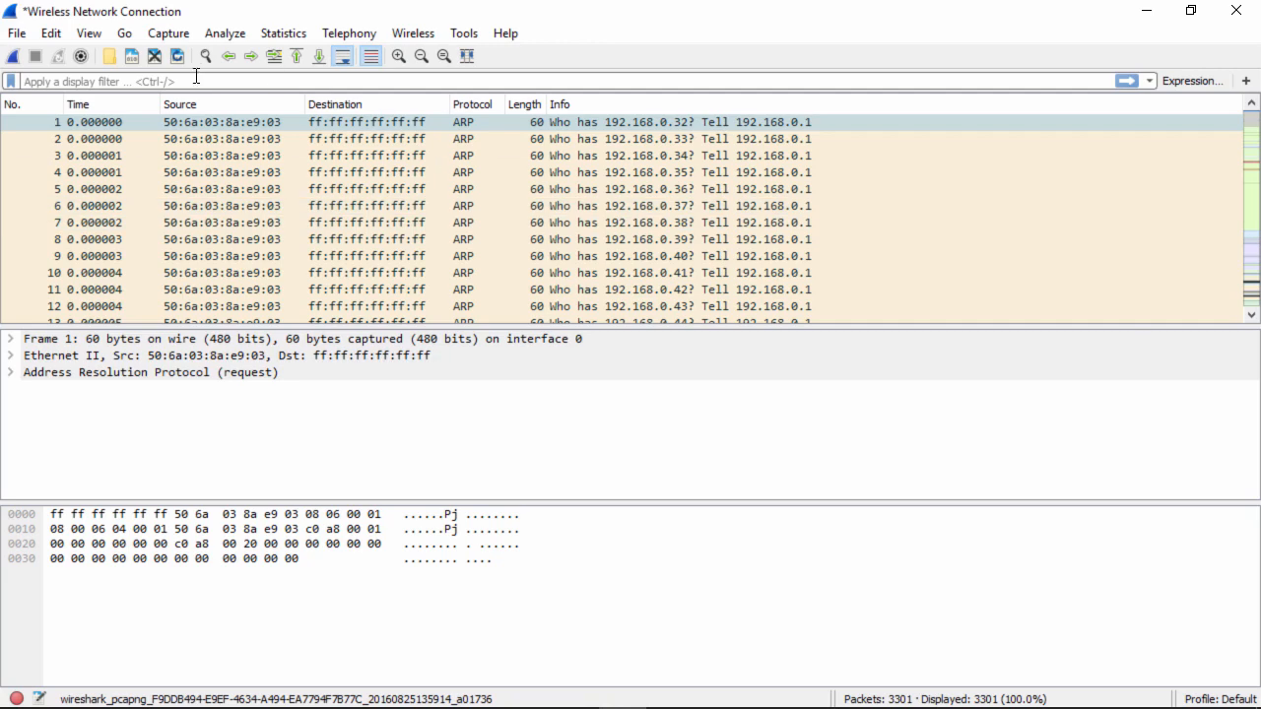
# Save the capture as a Wireshark/tcpdump pcap file named aston in the Udemy folder
pyautogui.click(22, 37)
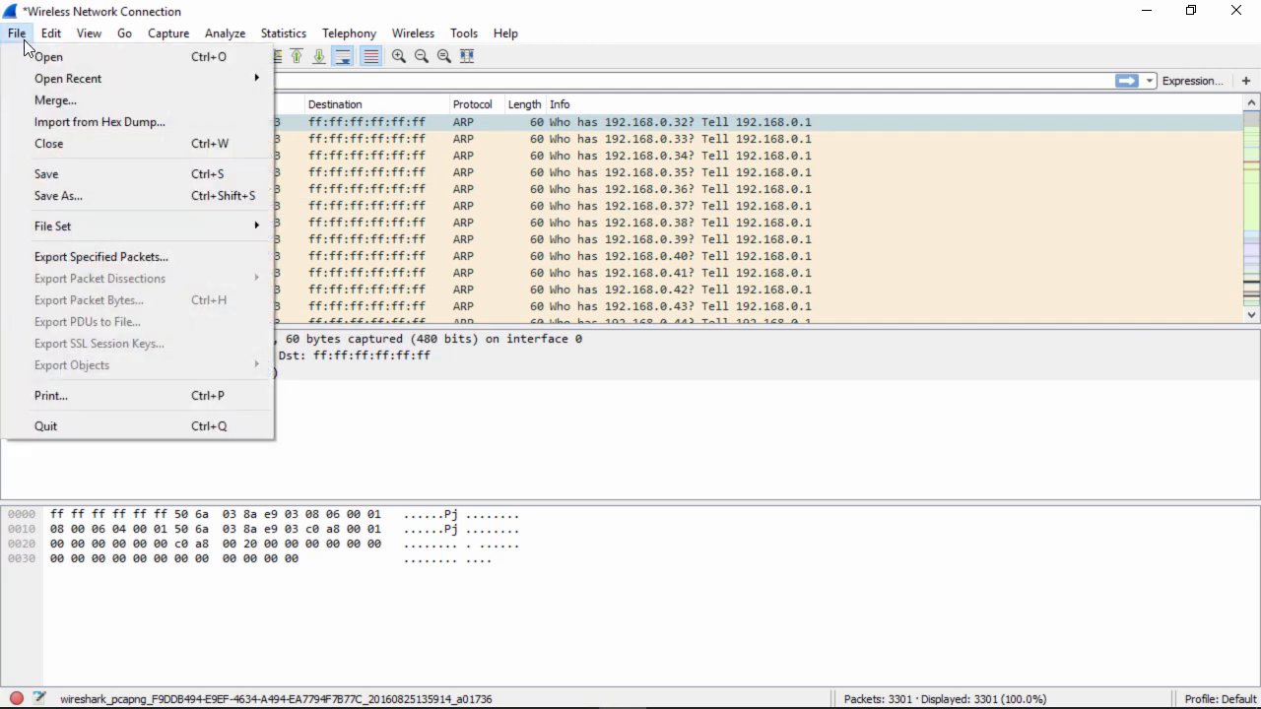
pyautogui.click(68, 181)
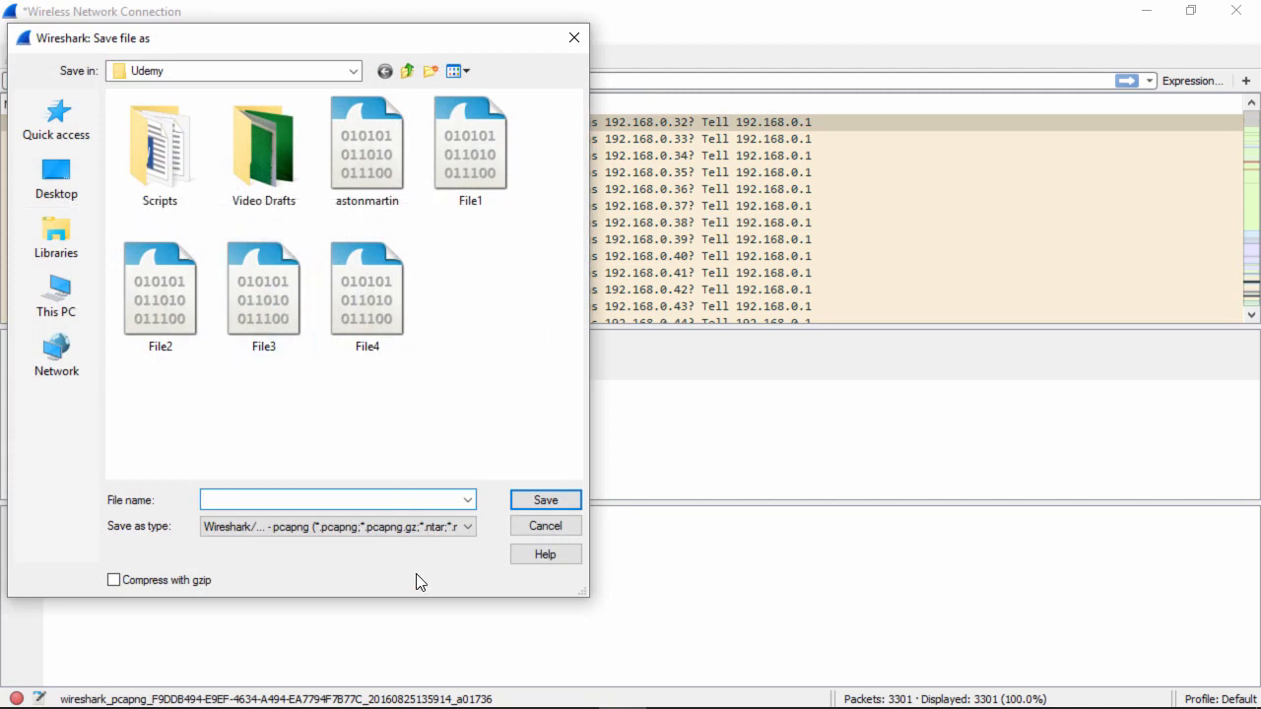
pyautogui.click(469, 529)
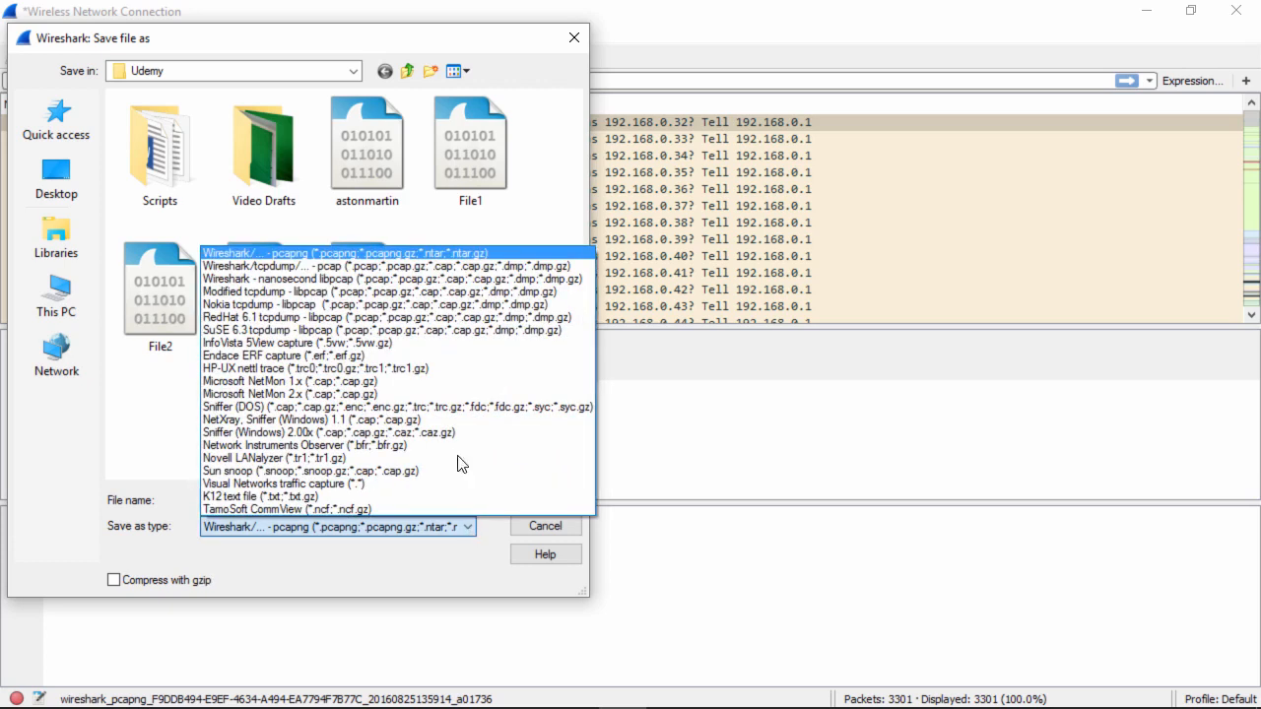
pyautogui.click(467, 267)
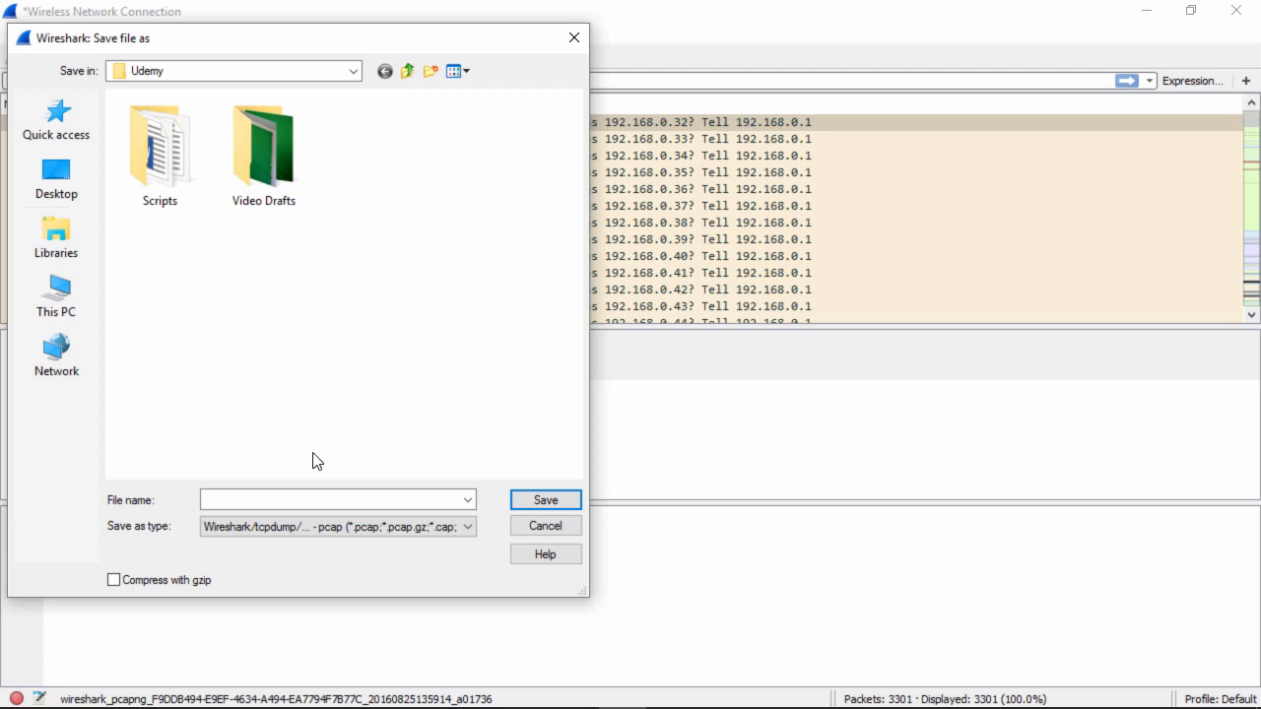
pyautogui.click(259, 495)
pyautogui.write('aston')
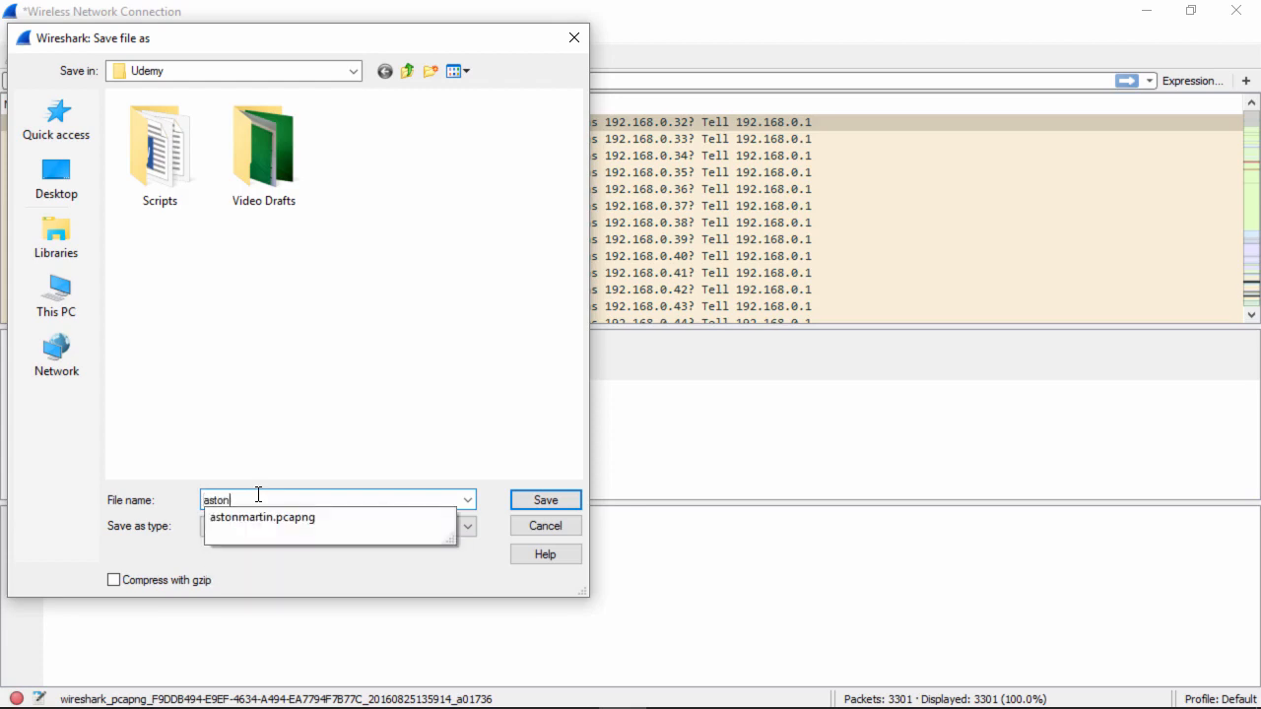
pyautogui.click(551, 501)
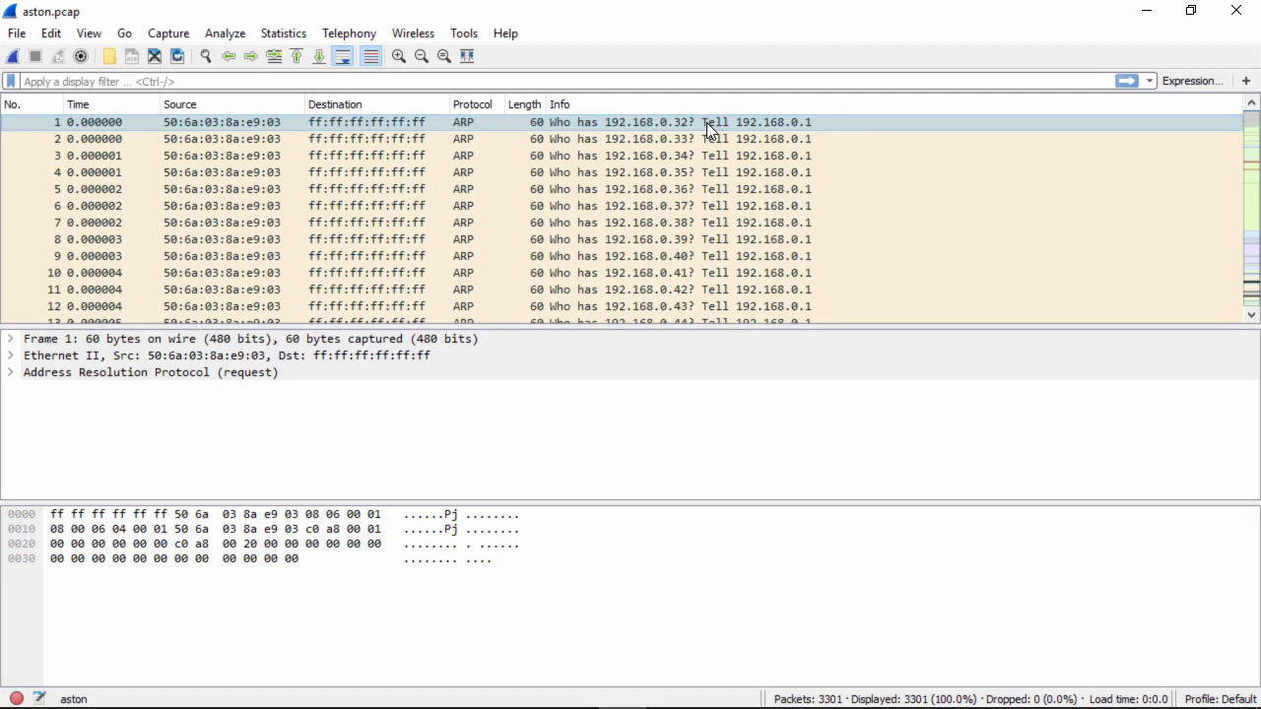
# Step down through the captured packets one by one, examining each packet's details and bytes
pyautogui.press('Down')
pyautogui.press('Down')
pyautogui.press('Down')
pyautogui.press('Down')
pyautogui.press('Down')
pyautogui.press('Down')
pyautogui.press('Down')
pyautogui.press('Down')
pyautogui.press('Down')
pyautogui.press('Down')
pyautogui.press('Down')
pyautogui.press('Down')
pyautogui.press('Down')
pyautogui.press('Down')
pyautogui.press('Down')
pyautogui.press('Down')
pyautogui.press('Down')
pyautogui.press('Down')
pyautogui.press('Down')
pyautogui.press('Down')
pyautogui.press('Down')
pyautogui.press('Down')
pyautogui.press('Down')
pyautogui.press('Down')
pyautogui.press('Down')
pyautogui.press('Down')
pyautogui.press('Down')
pyautogui.press('Down')
pyautogui.press('Down')
pyautogui.press('Down')
pyautogui.press('Down')
pyautogui.press('Down')
pyautogui.press('Down')
pyautogui.press('Down')
pyautogui.press('Down')
pyautogui.press('Down')
pyautogui.press('Down')
pyautogui.press('Down')
pyautogui.press('Down')
pyautogui.press('Down')
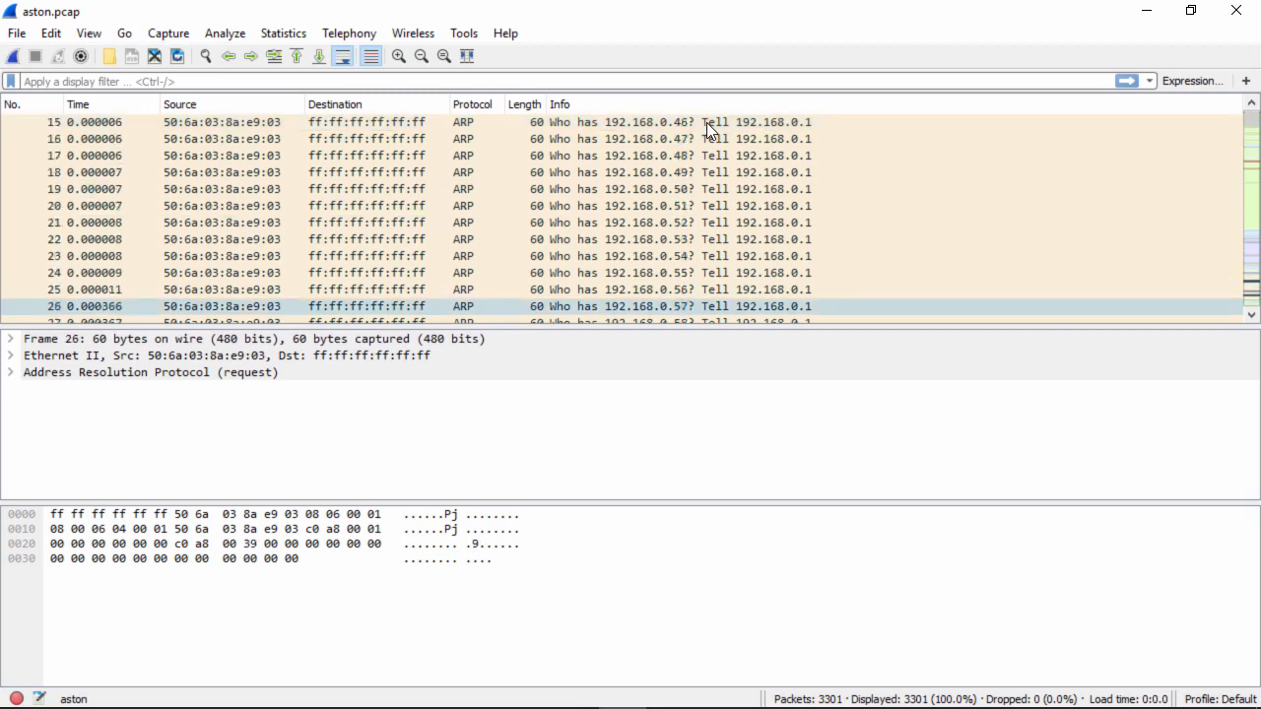
pyautogui.press('Down')
pyautogui.press('Down')
pyautogui.press('Down')
pyautogui.press('Down')
pyautogui.press('Down')
pyautogui.press('Down')
pyautogui.press('Down')
pyautogui.press('Down')
pyautogui.press('Down')
pyautogui.press('Down')
pyautogui.press('Down')
pyautogui.press('Down')
pyautogui.press('Down')
pyautogui.press('Down')
pyautogui.press('Down')
pyautogui.press('Down')
pyautogui.press('Down')
pyautogui.press('Down')
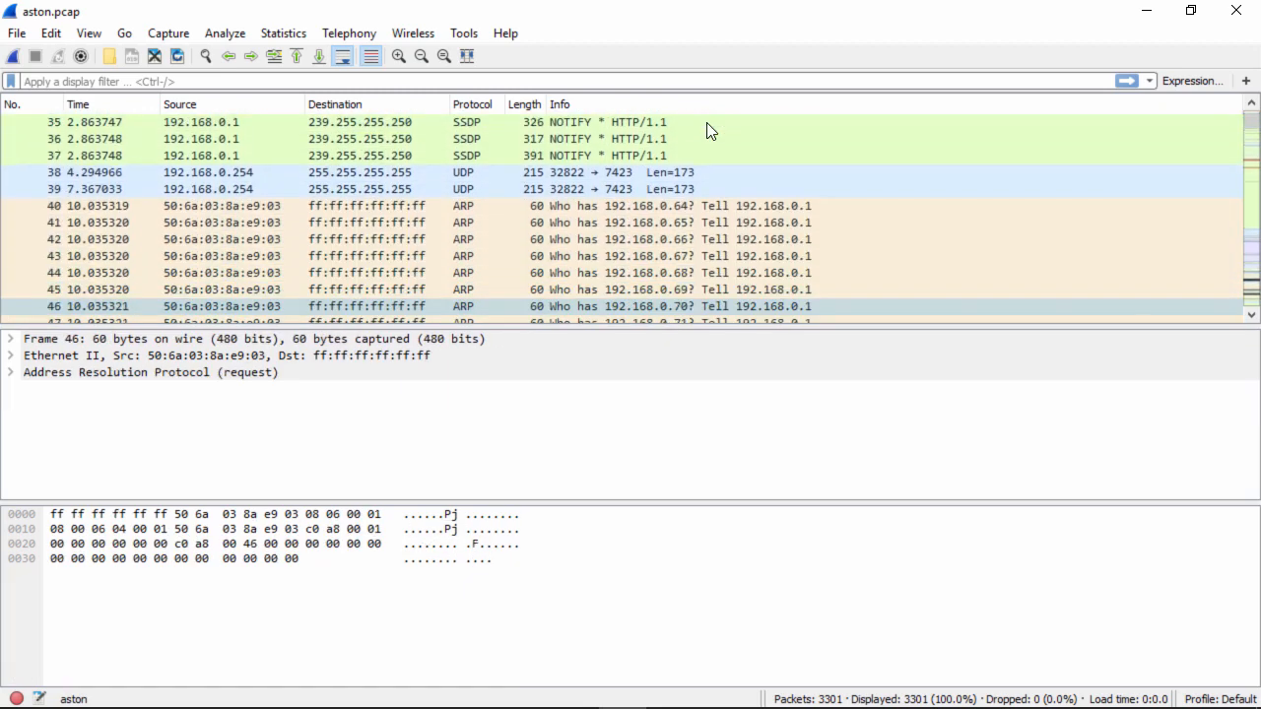
pyautogui.press('Down')
pyautogui.press('Down')
pyautogui.press('Down')
pyautogui.press('Down')
pyautogui.press('Down')
pyautogui.press('Down')
pyautogui.press('Down')
pyautogui.press('Down')
pyautogui.press('Down')
pyautogui.press('Down')
pyautogui.press('Down')
pyautogui.press('Down')
pyautogui.press('Down')
pyautogui.press('Down')
pyautogui.press('Down')
pyautogui.press('Down')
pyautogui.press('Down')
pyautogui.press('Down')
pyautogui.press('Down')
pyautogui.press('Down')
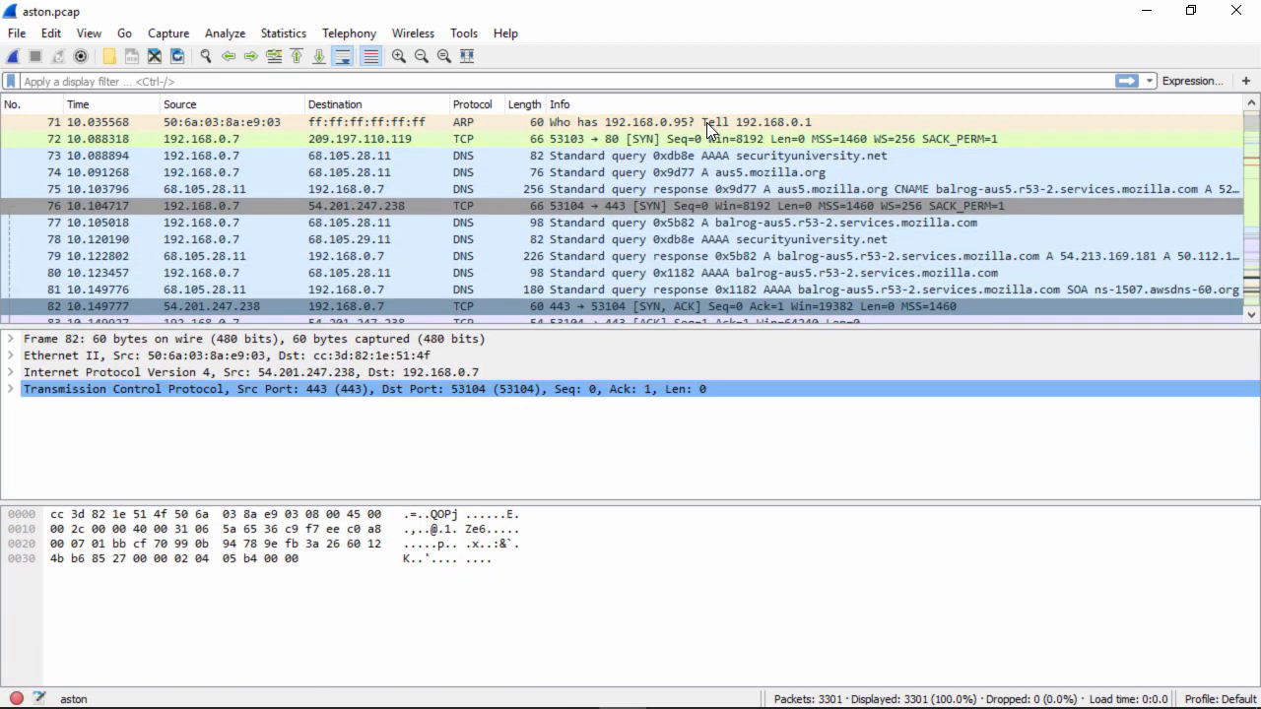
pyautogui.press('Down')
pyautogui.press('Down')
pyautogui.press('Down')
pyautogui.press('Down')
pyautogui.press('Down')
pyautogui.press('Down')
pyautogui.press('Down')
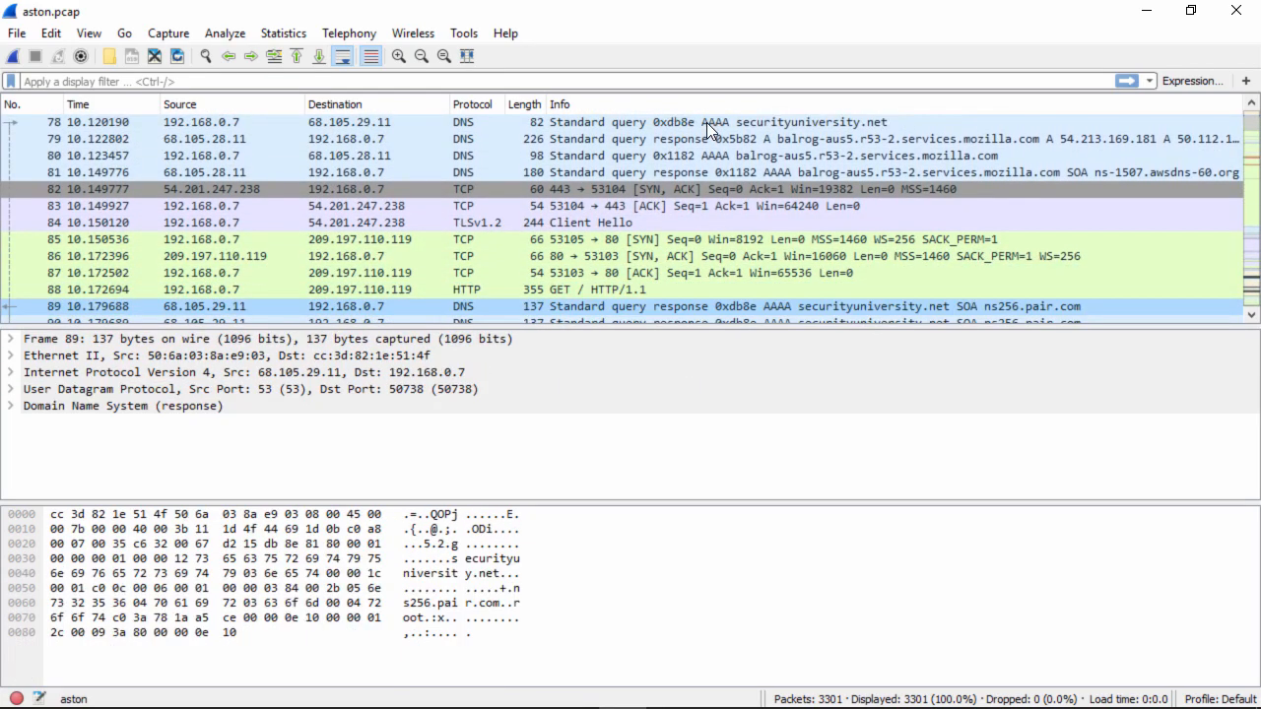
pyautogui.press('Down')
pyautogui.press('Down')
pyautogui.press('Down')
pyautogui.press('Down')
pyautogui.press('Down')
pyautogui.press('Down')
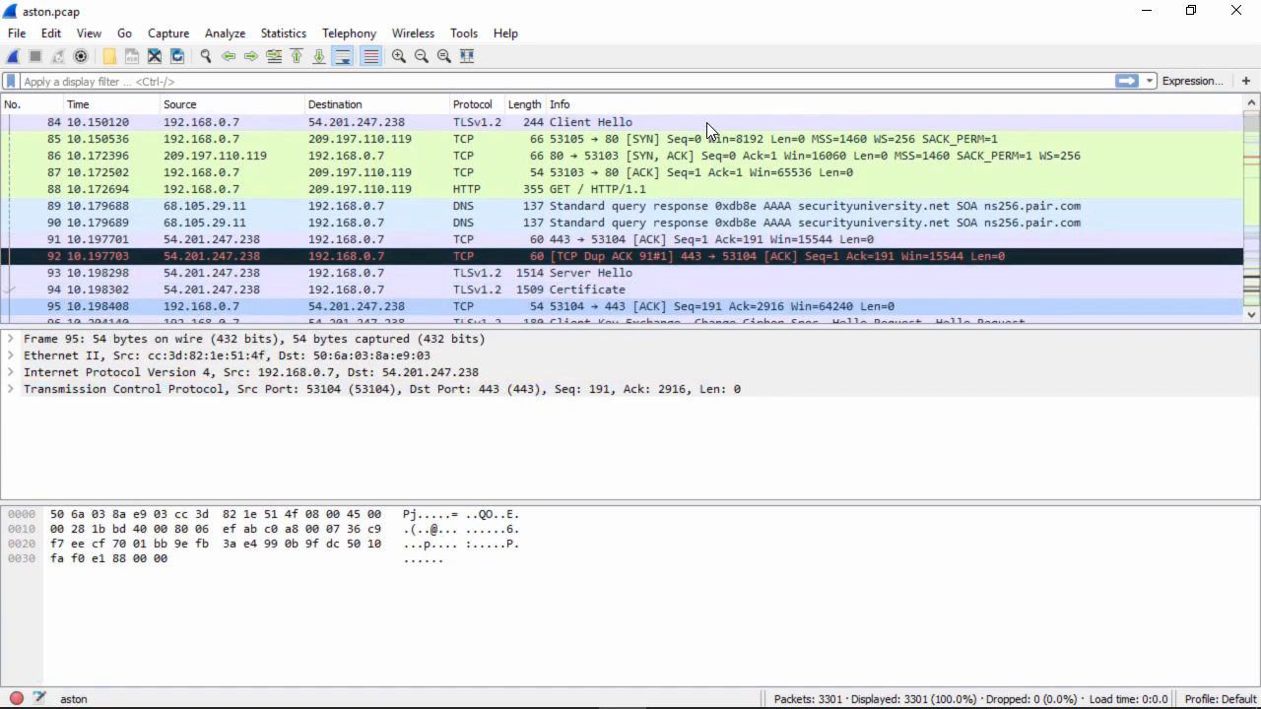
pyautogui.press('Down')
pyautogui.press('Down')
pyautogui.press('Down')
pyautogui.press('Down')
pyautogui.press('Down')
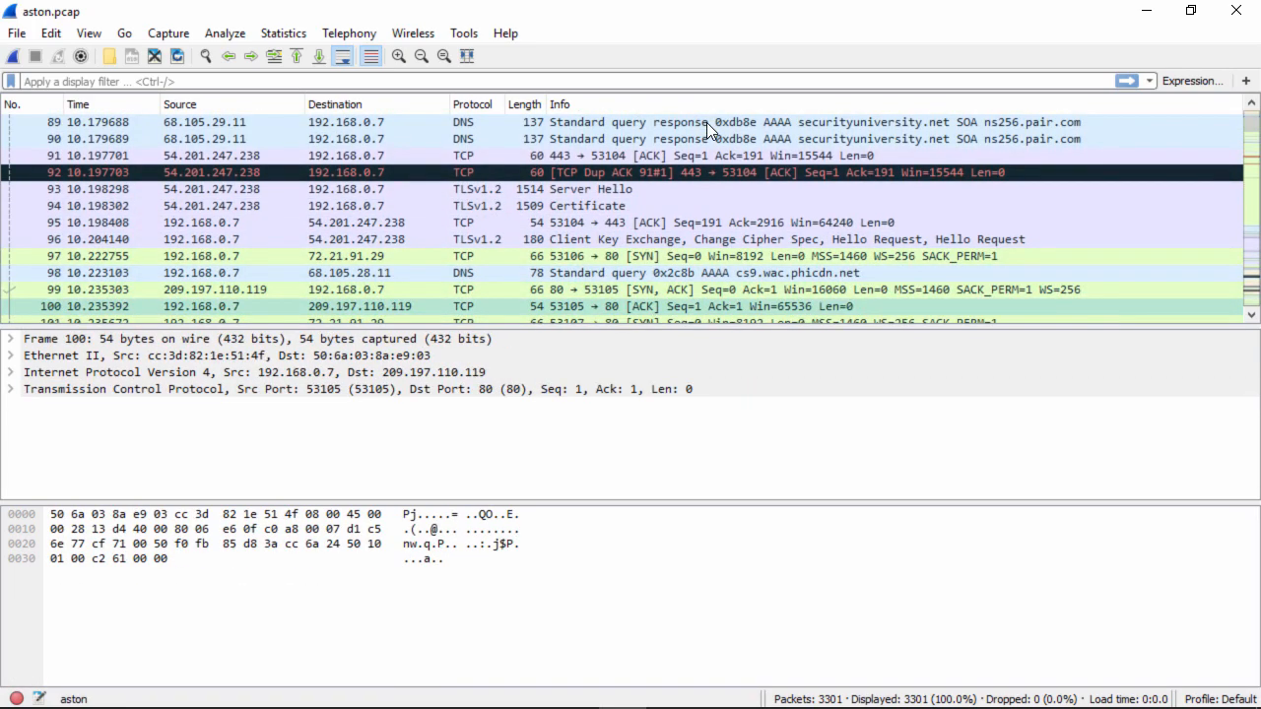
pyautogui.press('Down')
pyautogui.press('Down')
pyautogui.press('Down')
pyautogui.press('Down')
pyautogui.press('Down')
pyautogui.press('Down')
pyautogui.press('Down')
pyautogui.press('Down')
pyautogui.press('Down')
pyautogui.press('Down')
pyautogui.press('Down')
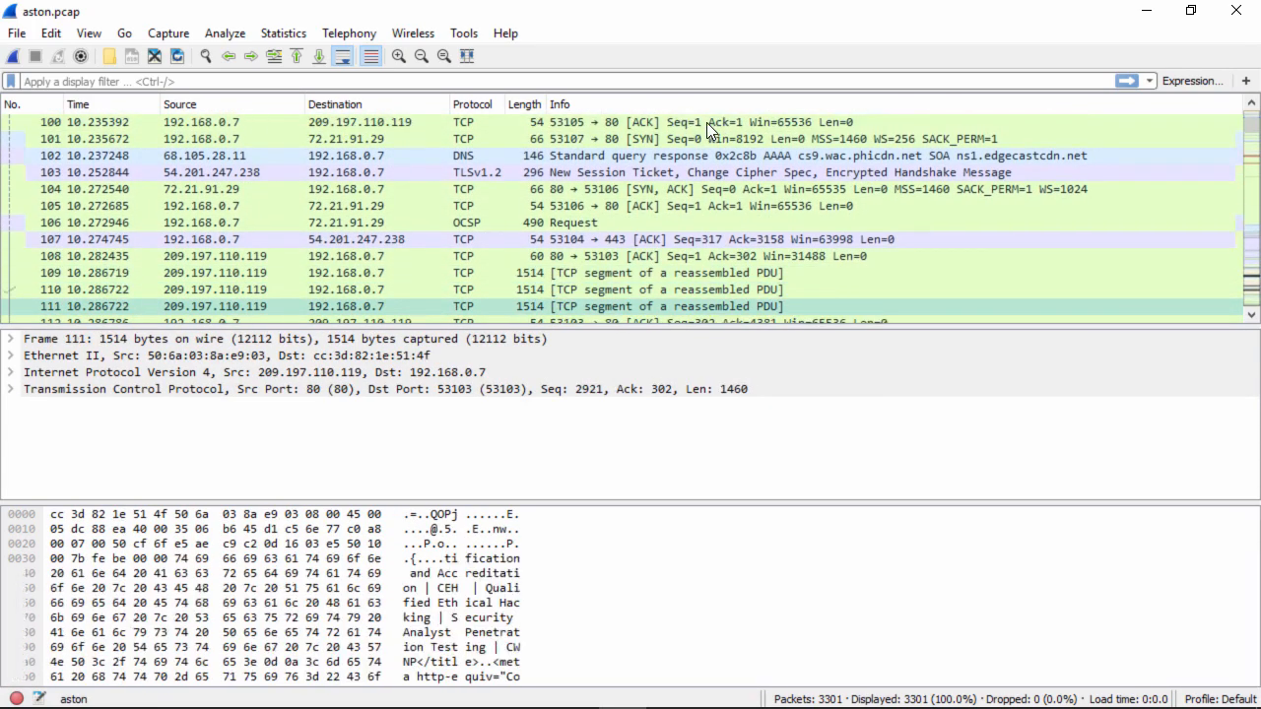
pyautogui.press('Down')
pyautogui.press('Down')
pyautogui.press('Down')
pyautogui.press('Down')
pyautogui.press('Down')
pyautogui.press('Down')
pyautogui.press('Down')
pyautogui.press('Down')
pyautogui.press('Down')
pyautogui.press('Down')
pyautogui.press('Down')
pyautogui.press('Down')
pyautogui.press('Down')
pyautogui.press('Down')
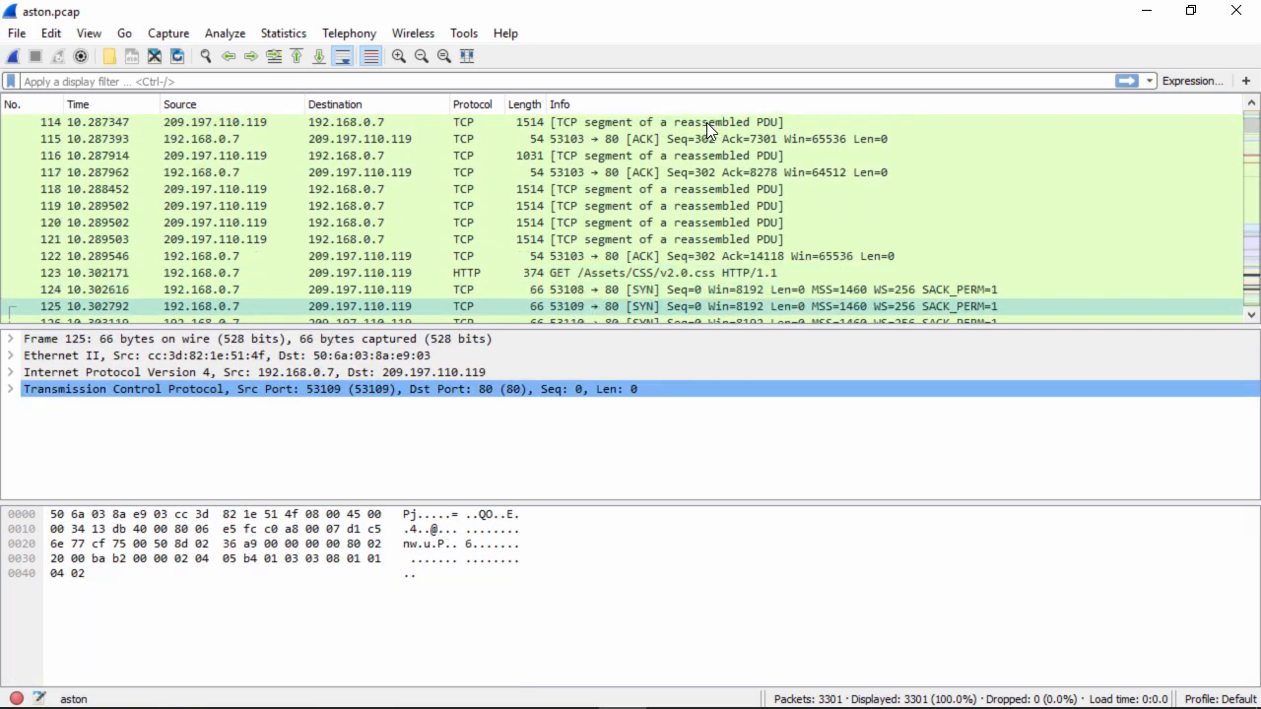
pyautogui.press('Down')
pyautogui.press('Down')
pyautogui.press('Down')
pyautogui.press('Down')
pyautogui.press('Down')
pyautogui.press('Down')
pyautogui.press('Down')
pyautogui.press('Down')
pyautogui.press('Down')
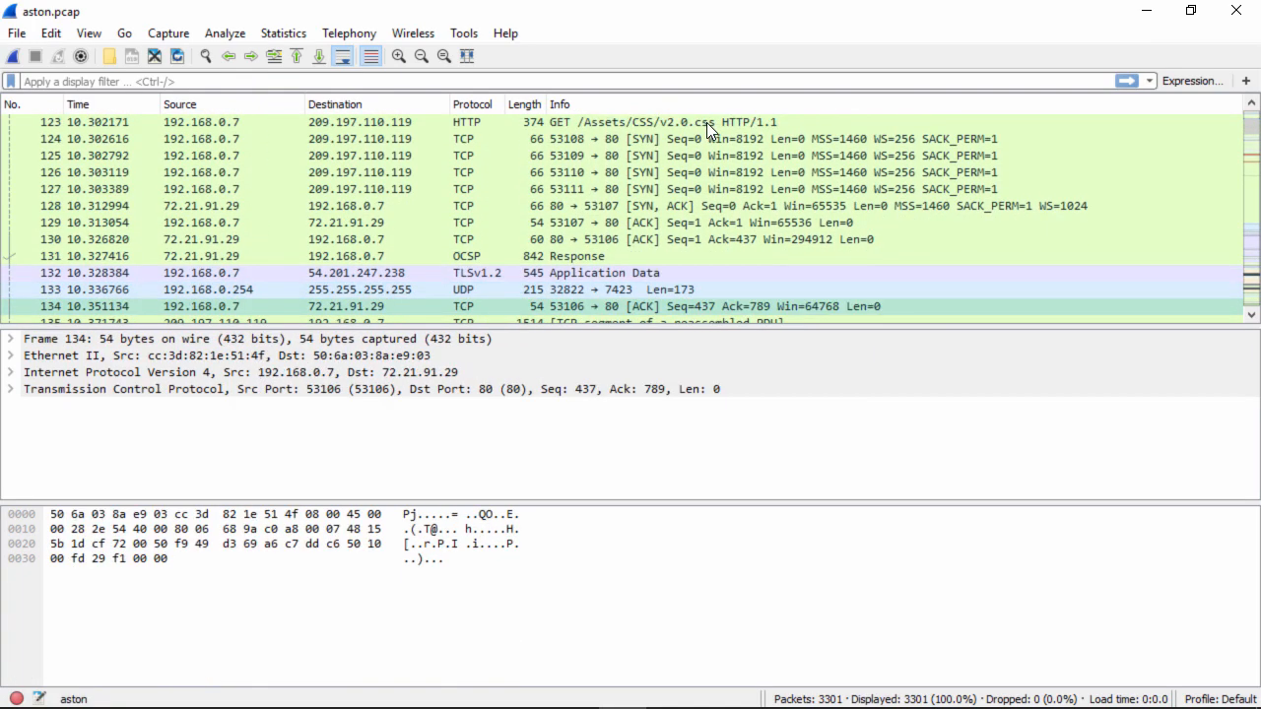
pyautogui.press('Down')
pyautogui.press('Down')
pyautogui.press('Down')
pyautogui.press('Down')
pyautogui.press('Down')
pyautogui.press('Down')
pyautogui.press('Down')
pyautogui.press('Down')
pyautogui.press('Down')
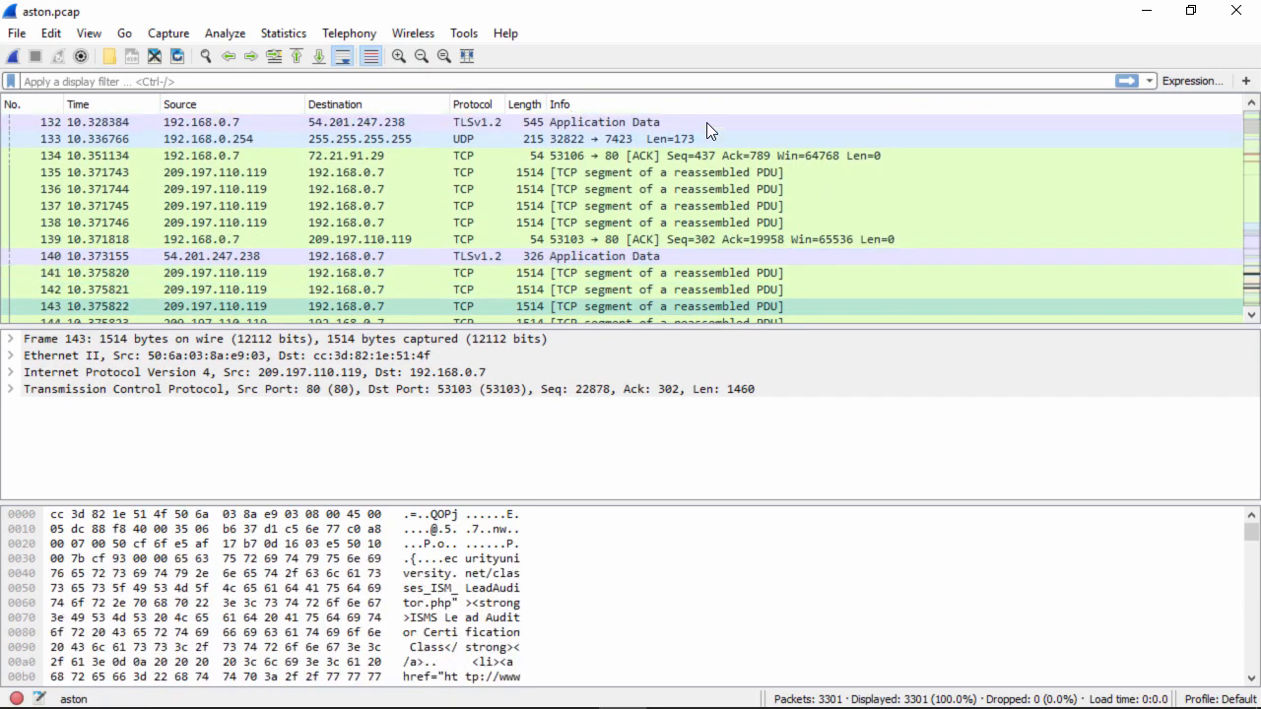
pyautogui.press('Down')
pyautogui.press('Down')
pyautogui.press('Down')
pyautogui.press('Down')
pyautogui.press('Down')
pyautogui.press('Down')
pyautogui.press('Down')
pyautogui.press('Down')
pyautogui.press('Down')
pyautogui.press('Down')
pyautogui.press('Down')
pyautogui.press('Down')
pyautogui.press('Down')
pyautogui.press('Down')
pyautogui.press('Down')
pyautogui.press('Down')
pyautogui.press('Down')
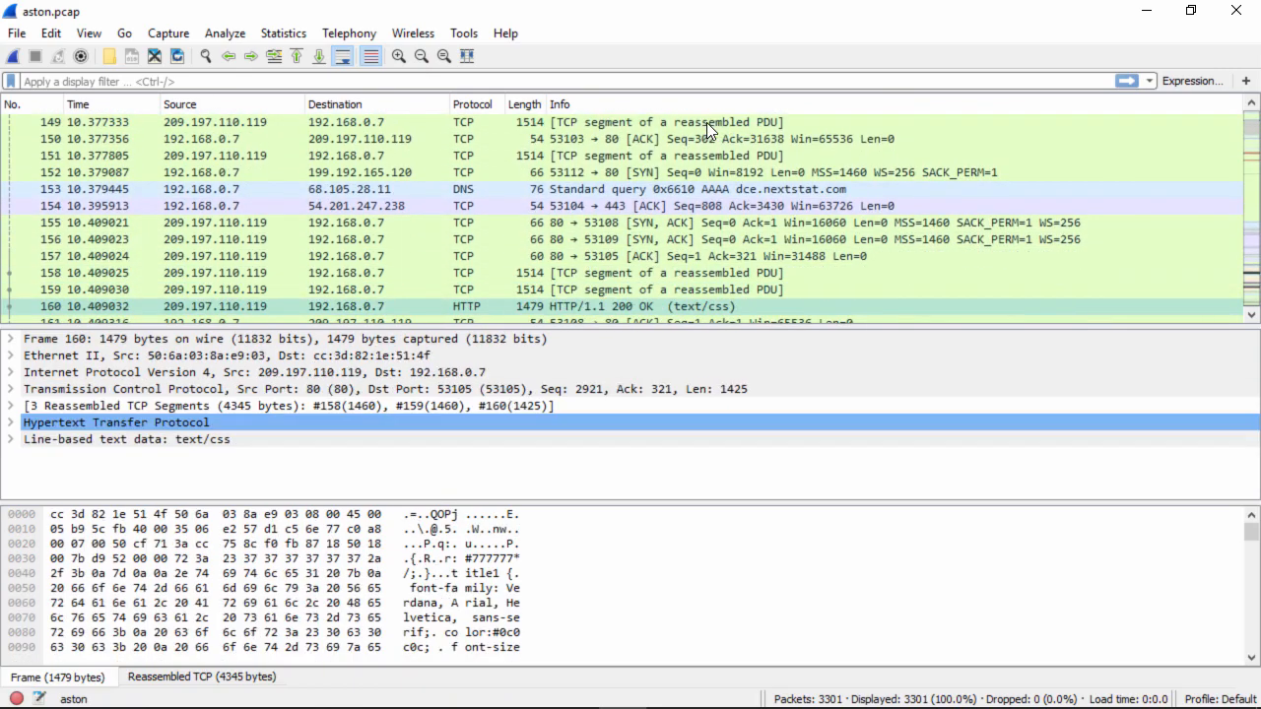
pyautogui.press('Down')
pyautogui.press('Down')
pyautogui.press('Down')
pyautogui.press('Down')
pyautogui.press('Down')
pyautogui.press('Down')
pyautogui.press('Down')
pyautogui.press('Down')
pyautogui.press('Down')
pyautogui.press('Down')
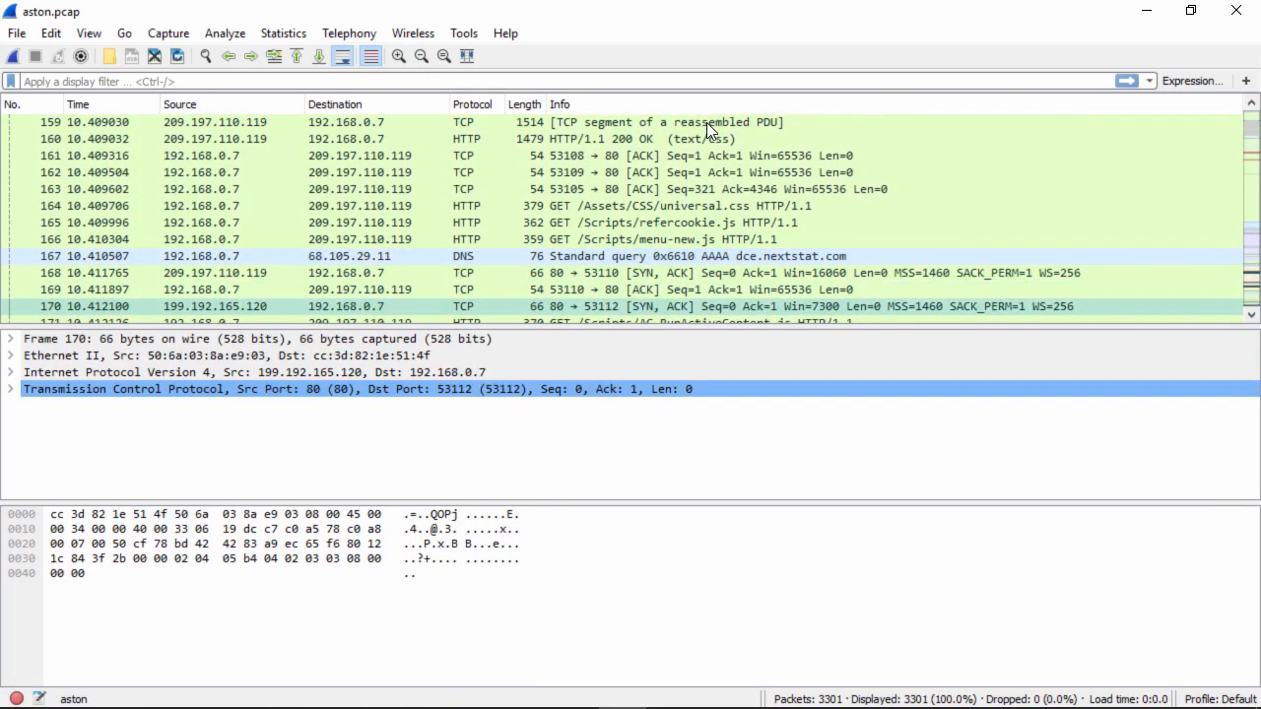
pyautogui.press('Down')
pyautogui.press('Down')
pyautogui.press('Down')
pyautogui.press('Down')
pyautogui.press('Down')
pyautogui.press('Down')
pyautogui.press('Down')
pyautogui.press('Down')
pyautogui.press('Down')
pyautogui.press('Down')
pyautogui.press('Down')
pyautogui.press('Down')
pyautogui.press('Down')
pyautogui.press('Down')
pyautogui.press('Down')
pyautogui.press('Down')
pyautogui.press('Down')
pyautogui.press('Down')
pyautogui.press('Down')
pyautogui.press('Down')
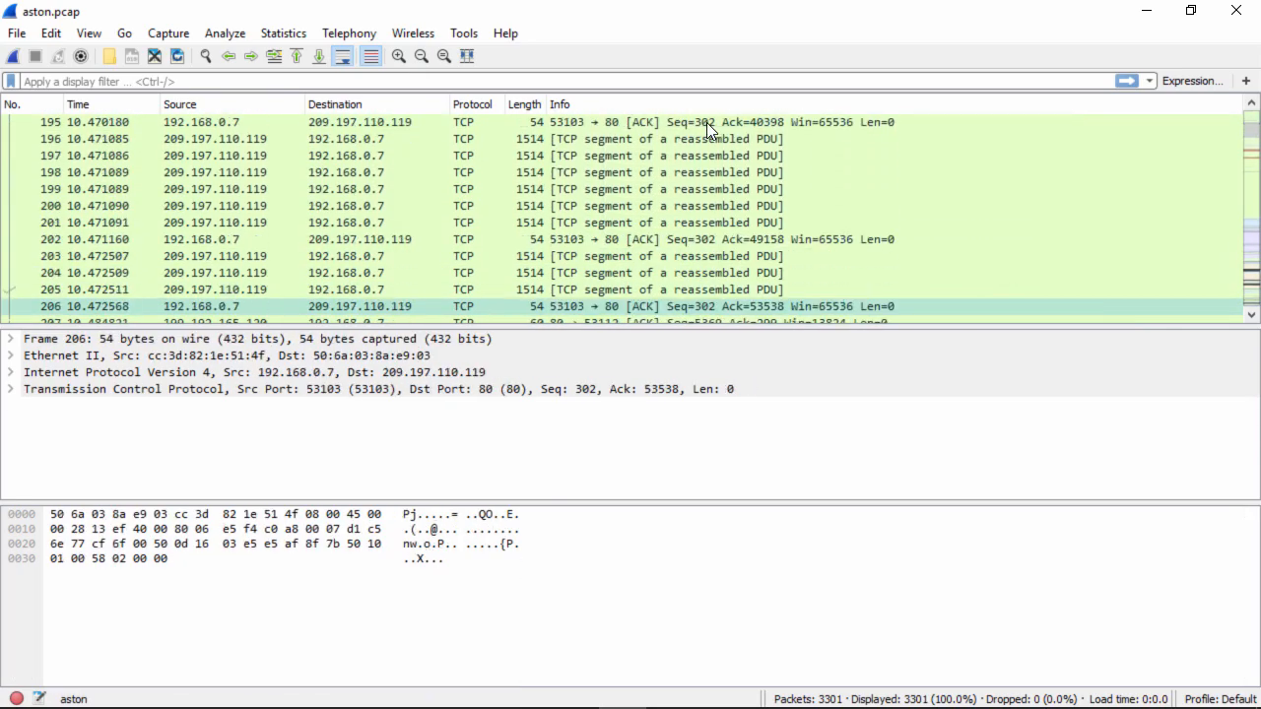
pyautogui.press('Down')
pyautogui.press('Down')
pyautogui.press('Down')
pyautogui.press('Down')
pyautogui.press('Down')
pyautogui.press('Down')
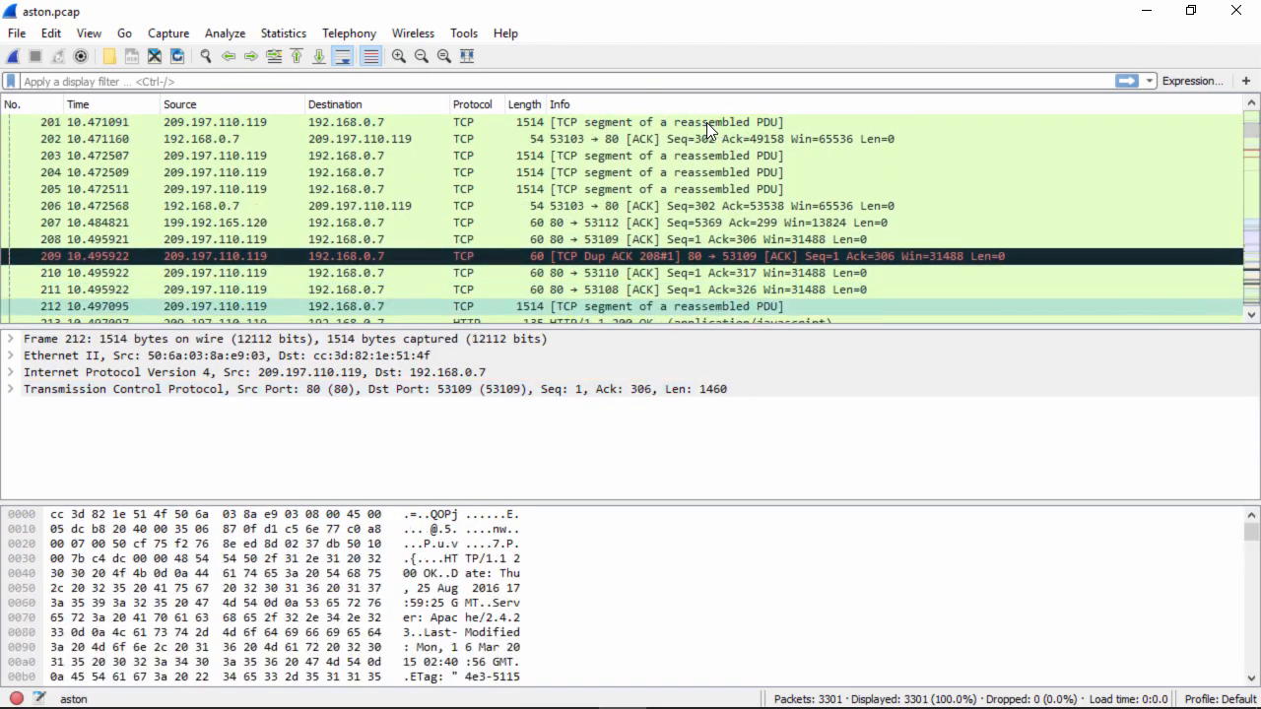
pyautogui.press('Down')
pyautogui.press('Down')
pyautogui.press('Down')
pyautogui.press('Down')
pyautogui.press('Down')
pyautogui.press('Down')
pyautogui.press('Down')
pyautogui.press('Down')
pyautogui.press('Down')
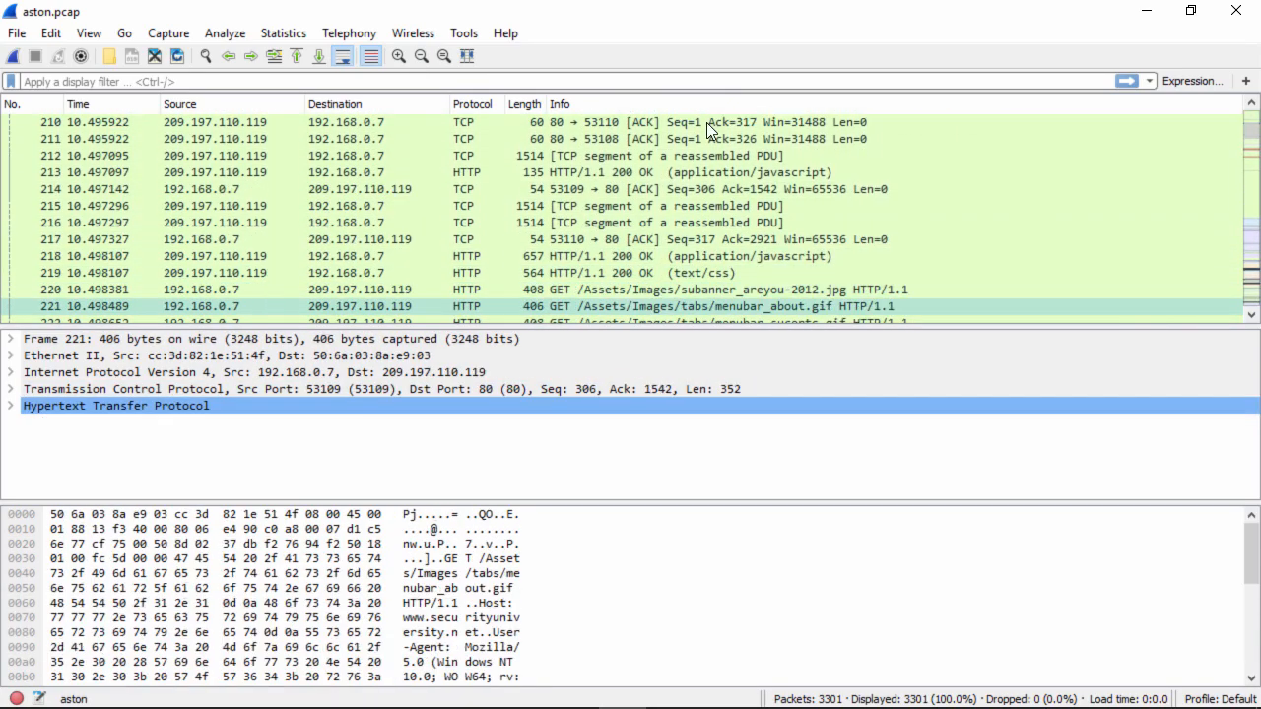
pyautogui.press('Down')
pyautogui.press('Down')
pyautogui.press('Down')
pyautogui.press('Down')
pyautogui.press('Down')
pyautogui.press('Down')
pyautogui.press('Down')
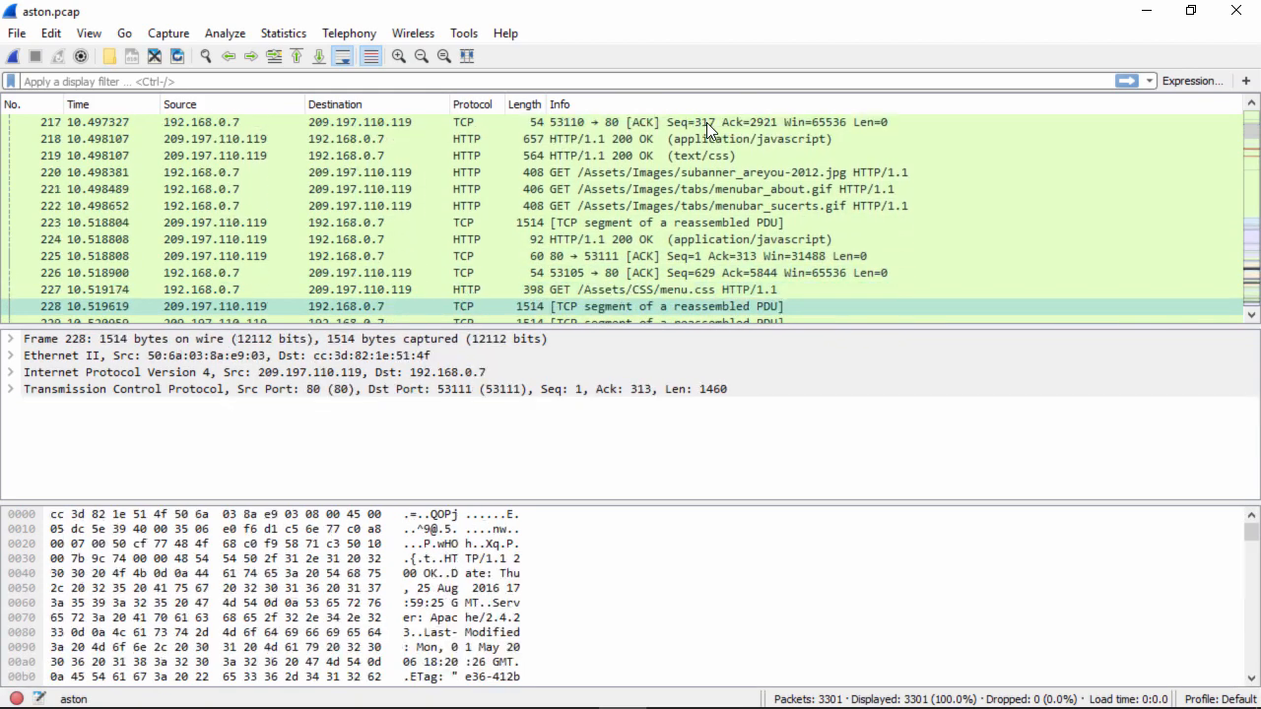
pyautogui.press('Down')
pyautogui.press('Down')
pyautogui.press('Down')
pyautogui.press('Down')
pyautogui.press('Down')
pyautogui.press('Down')
pyautogui.press('Down')
pyautogui.press('Down')
pyautogui.press('Down')
pyautogui.press('Down')
pyautogui.press('Down')
pyautogui.press('Down')
pyautogui.press('Down')
pyautogui.press('Down')
pyautogui.press('Down')
pyautogui.press('Down')
pyautogui.press('Down')
pyautogui.press('Down')
pyautogui.press('Down')
pyautogui.press('Down')
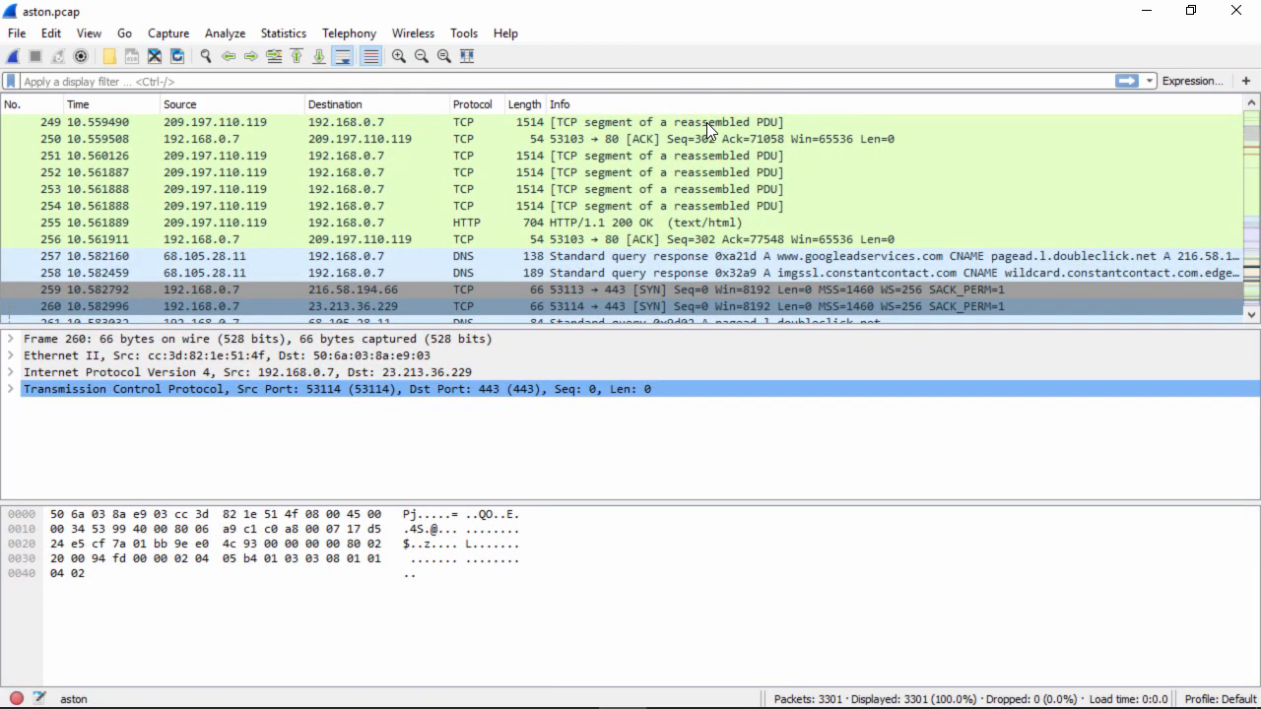
pyautogui.press('Down')
pyautogui.press('Down')
pyautogui.press('Down')
pyautogui.press('Down')
pyautogui.press('Down')
pyautogui.press('Down')
pyautogui.press('Down')
pyautogui.press('Down')
pyautogui.press('Down')
pyautogui.press('Down')
pyautogui.press('Down')
pyautogui.press('Down')
pyautogui.press('Down')
pyautogui.press('Down')
pyautogui.press('Down')
pyautogui.press('Down')
pyautogui.press('Down')
pyautogui.press('Down')
pyautogui.press('Down')
pyautogui.press('Down')
pyautogui.press('Down')
pyautogui.press('Down')
pyautogui.press('Down')
pyautogui.press('Down')
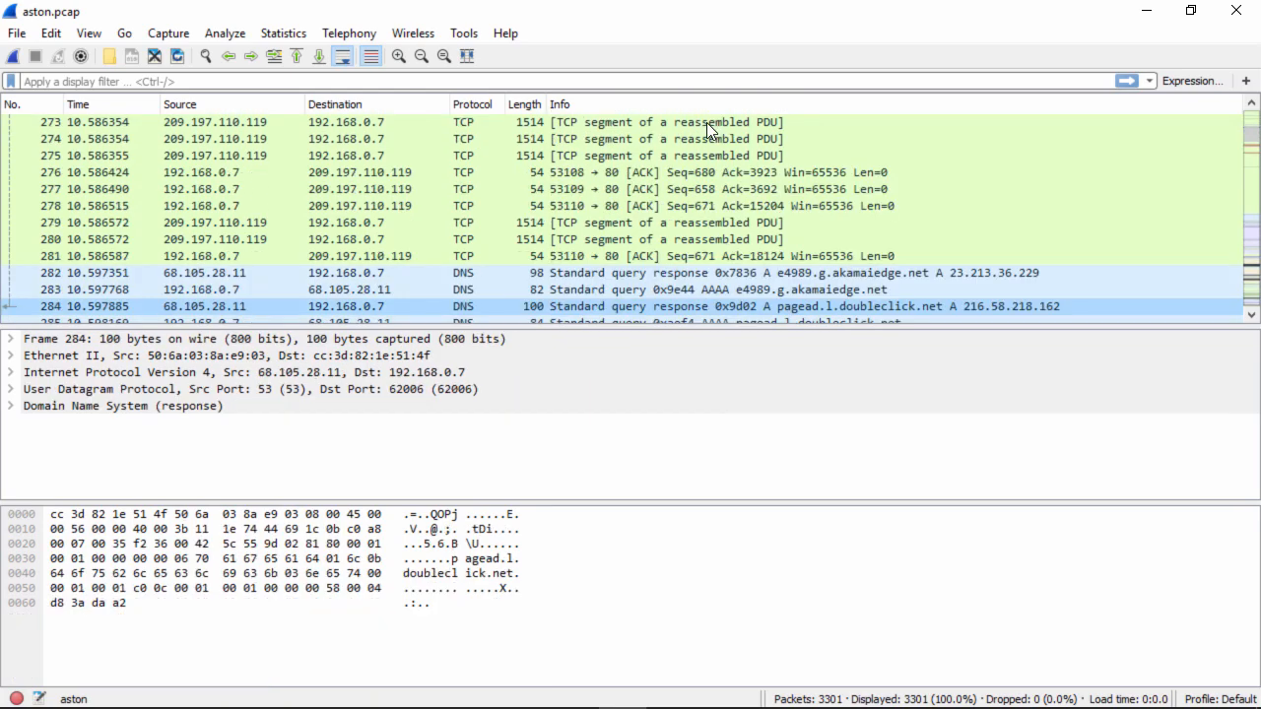
pyautogui.press('Down')
pyautogui.press('Down')
pyautogui.press('Down')
pyautogui.press('Down')
pyautogui.press('Down')
pyautogui.press('Down')
pyautogui.press('Down')
pyautogui.press('Down')
pyautogui.press('Down')
pyautogui.press('Down')
pyautogui.press('Down')
pyautogui.press('Down')
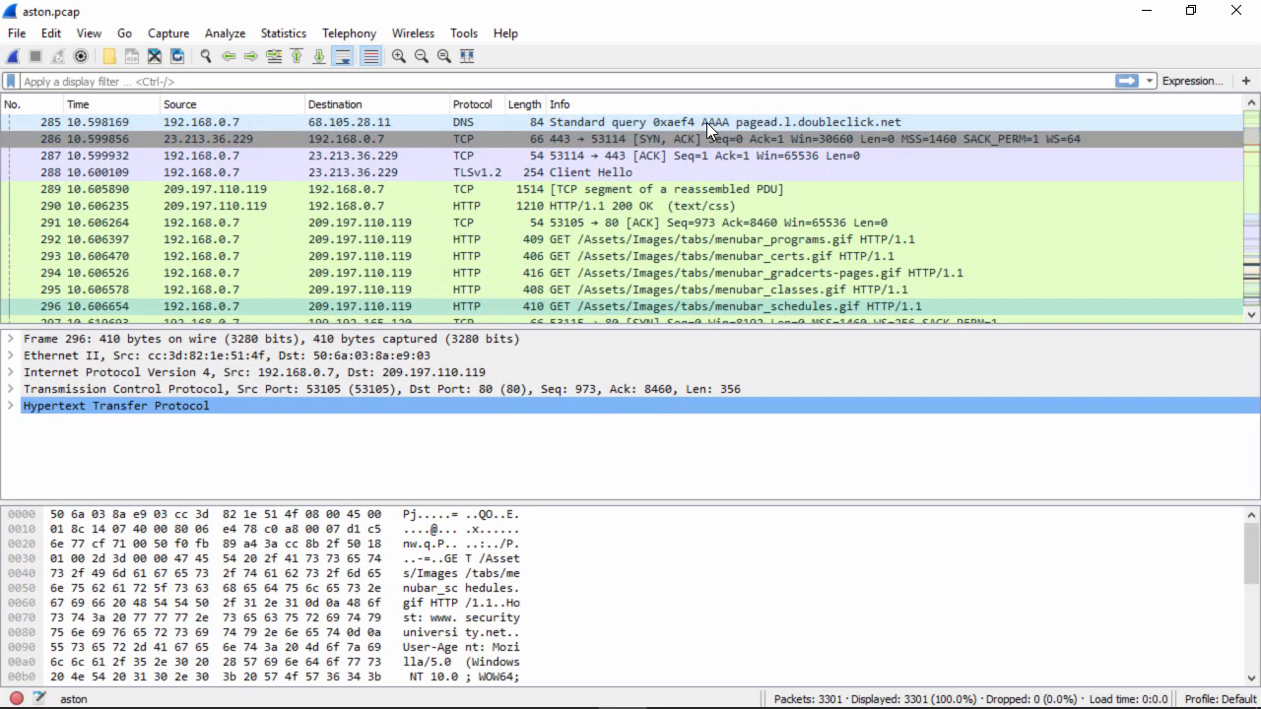
pyautogui.press('Down')
pyautogui.press('Down')
pyautogui.press('Down')
pyautogui.press('Down')
pyautogui.press('Down')
pyautogui.press('Down')
pyautogui.press('Down')
pyautogui.press('Down')
pyautogui.press('Down')
pyautogui.press('Down')
pyautogui.press('Down')
pyautogui.press('Down')
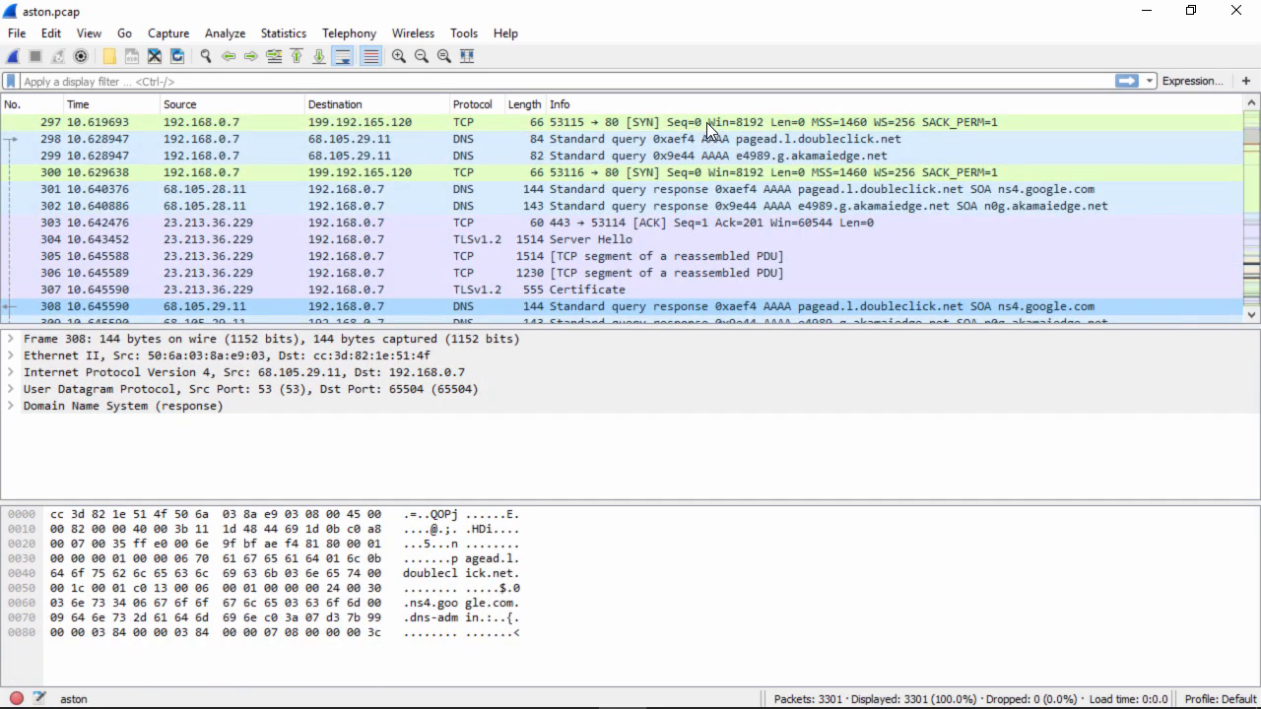
pyautogui.press('Down')
pyautogui.press('Down')
pyautogui.press('Down')
pyautogui.press('Down')
pyautogui.press('Down')
pyautogui.press('Down')
pyautogui.press('Down')
pyautogui.press('Down')
pyautogui.press('Down')
pyautogui.press('Down')
pyautogui.press('Down')
pyautogui.press('Down')
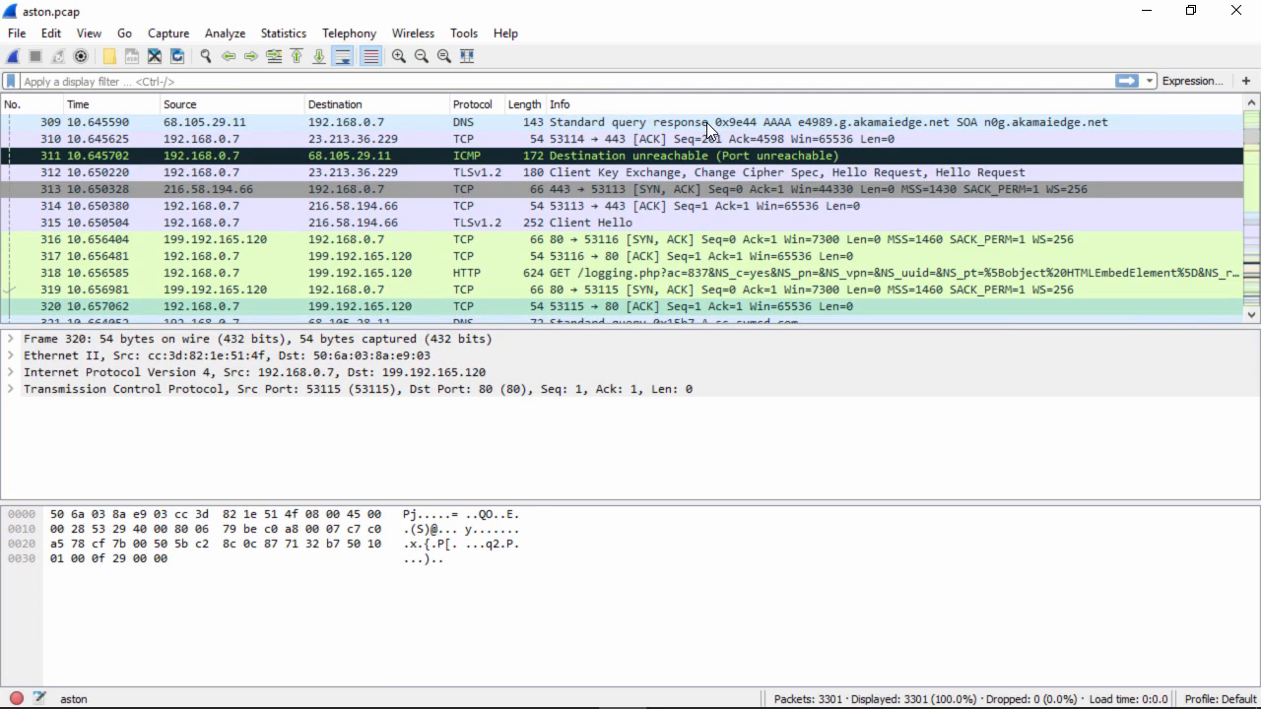
pyautogui.press('pagedown')
pyautogui.press('pagedown')
pyautogui.press('pagedown')
pyautogui.press('pagedown')
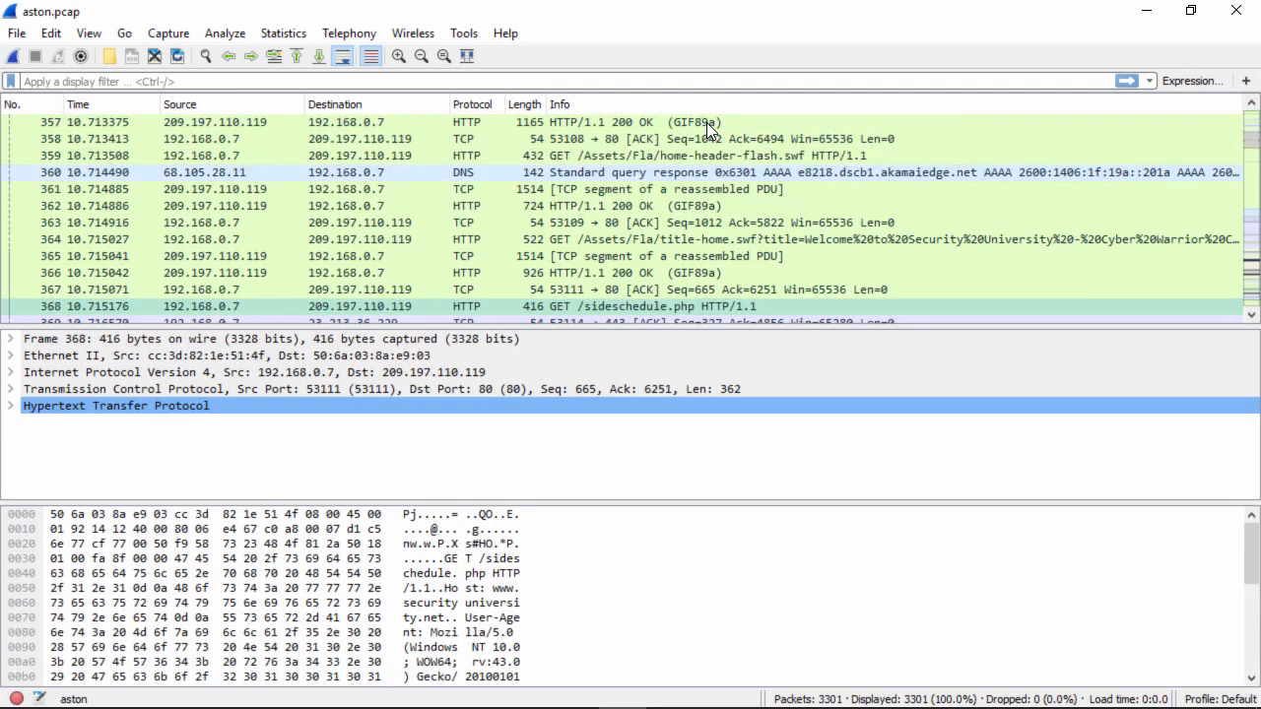
# Reload the capture file and page through the packet list to survey the captured traffic
pyautogui.hotkey('ctrl', 'r')
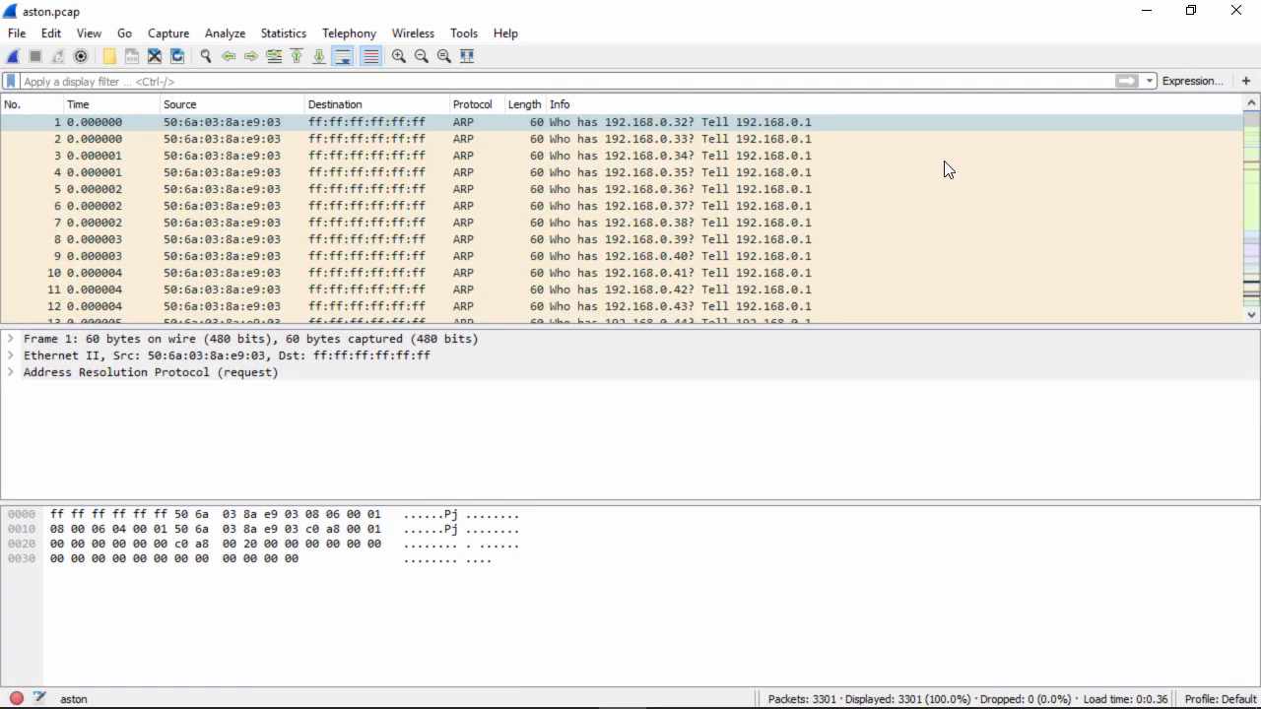
pyautogui.press('pagedown')
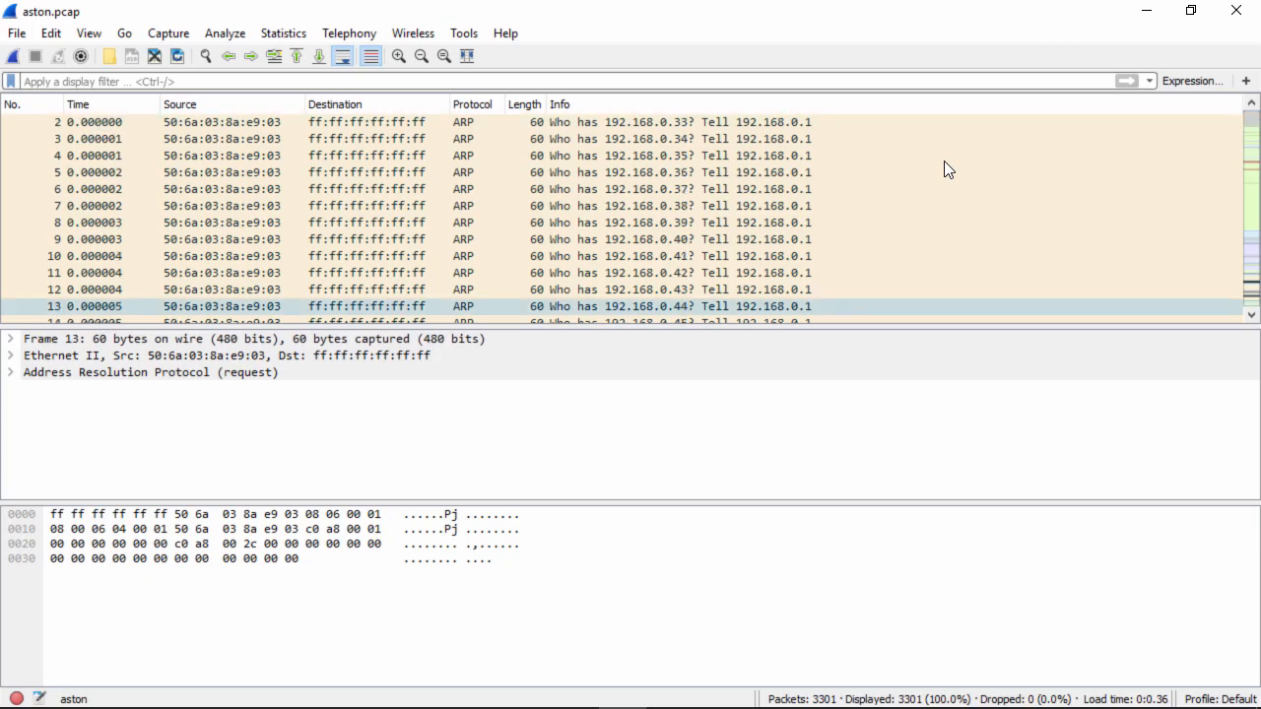
pyautogui.press('pagedown')
pyautogui.press('pagedown')
pyautogui.press('pagedown')
pyautogui.press('pagedown')
pyautogui.press('pagedown')
pyautogui.press('pagedown')
pyautogui.press('pagedown')
pyautogui.press('pagedown')
pyautogui.press('pagedown')
pyautogui.press('pagedown')
pyautogui.press('pagedown')
pyautogui.press('pagedown')
pyautogui.press('pagedown')
pyautogui.press('pagedown')
pyautogui.press('pagedown')
pyautogui.press('pagedown')
pyautogui.press('pagedown')
pyautogui.press('pagedown')
pyautogui.press('pagedown')
pyautogui.press('pagedown')
pyautogui.press('pagedown')
pyautogui.press('pagedown')
pyautogui.press('pagedown')
pyautogui.press('pagedown')
pyautogui.press('pagedown')
pyautogui.press('pagedown')
pyautogui.press('pagedown')
pyautogui.press('pagedown')
pyautogui.press('pagedown')
pyautogui.press('pagedown')
pyautogui.press('pagedown')
pyautogui.press('pagedown')
pyautogui.press('pagedown')
pyautogui.press('pagedown')
pyautogui.press('pagedown')
pyautogui.press('pagedown')
pyautogui.press('pagedown')
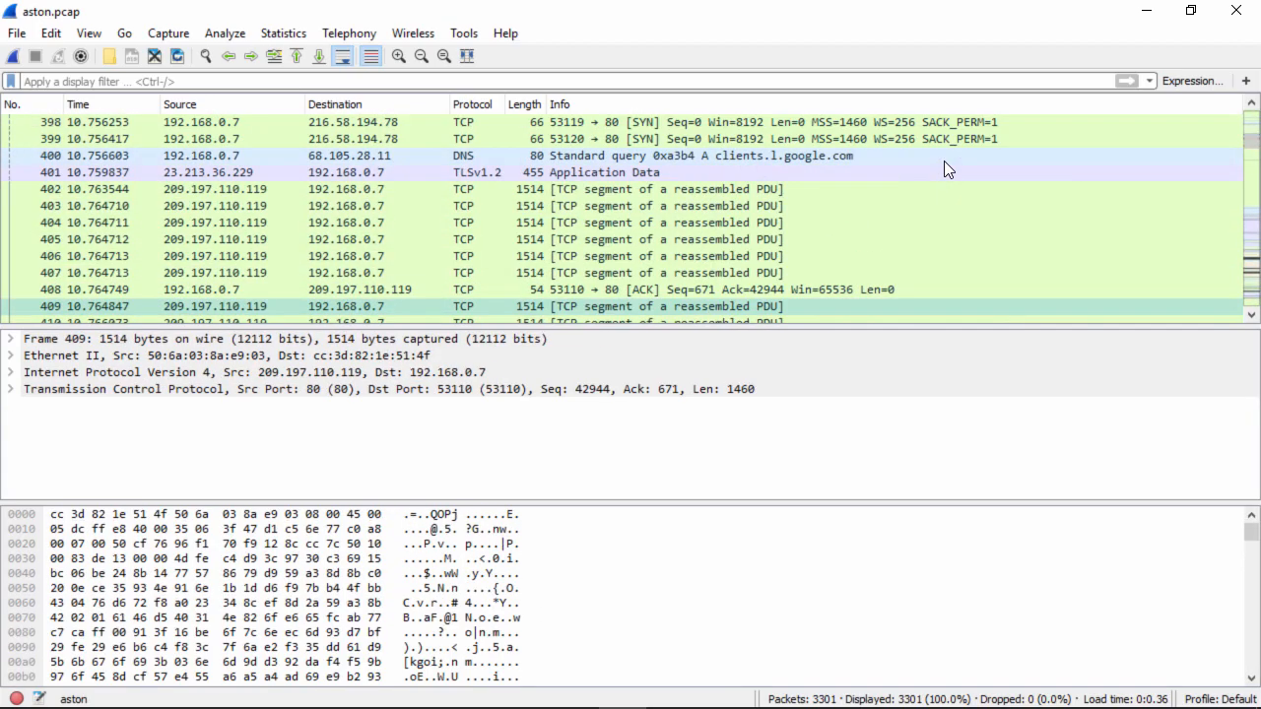
pyautogui.press('pagedown')
pyautogui.press('pagedown')
pyautogui.press('pagedown')
pyautogui.press('pagedown')
pyautogui.press('pagedown')
pyautogui.press('pagedown')
pyautogui.press('pagedown')
pyautogui.press('pagedown')
pyautogui.press('pagedown')
pyautogui.press('pagedown')
pyautogui.press('pagedown')
pyautogui.press('pagedown')
pyautogui.press('pagedown')
pyautogui.press('pagedown')
pyautogui.press('pagedown')
pyautogui.press('pagedown')
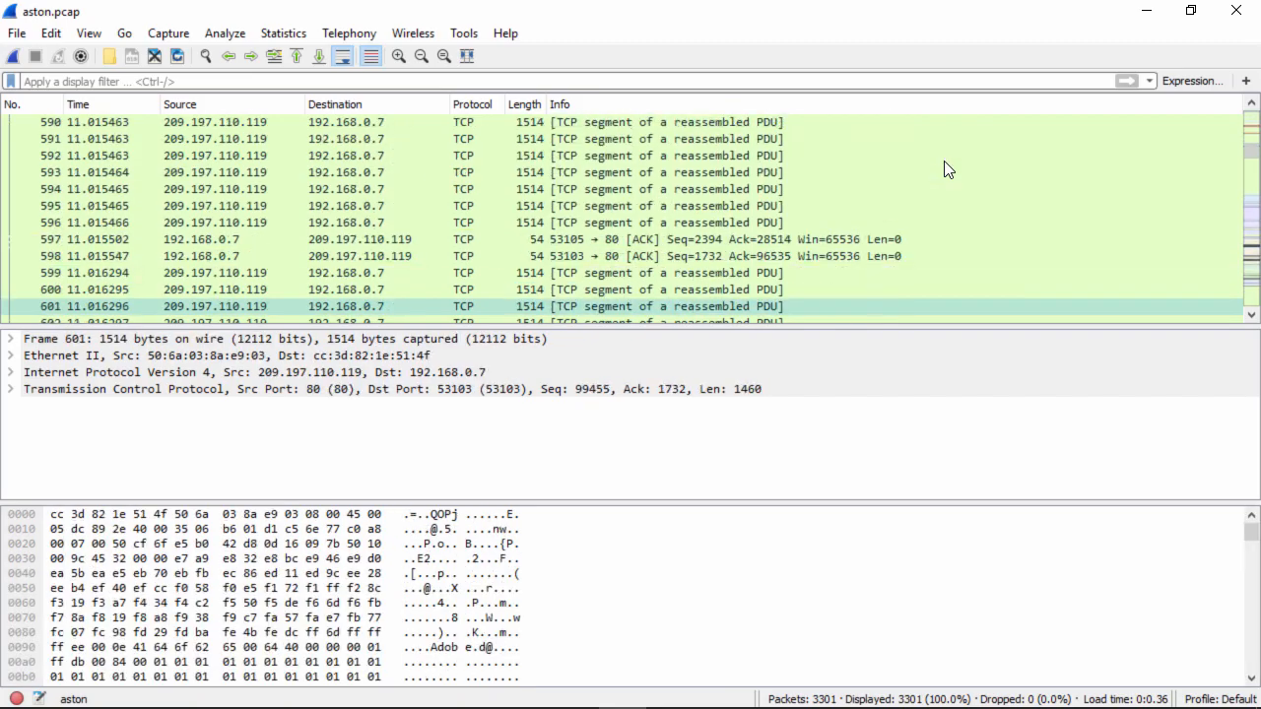
pyautogui.press('pagedown')
pyautogui.press('pagedown')
pyautogui.press('pagedown')
pyautogui.press('pagedown')
pyautogui.press('pagedown')
pyautogui.press('pagedown')
pyautogui.press('pagedown')
pyautogui.press('pagedown')
pyautogui.press('pagedown')
pyautogui.press('pagedown')
pyautogui.press('pagedown')
pyautogui.press('pagedown')
pyautogui.press('pagedown')
pyautogui.press('pagedown')
pyautogui.press('pagedown')
pyautogui.press('pagedown')
pyautogui.press('pagedown')
pyautogui.press('pagedown')
pyautogui.press('pagedown')
pyautogui.press('pagedown')
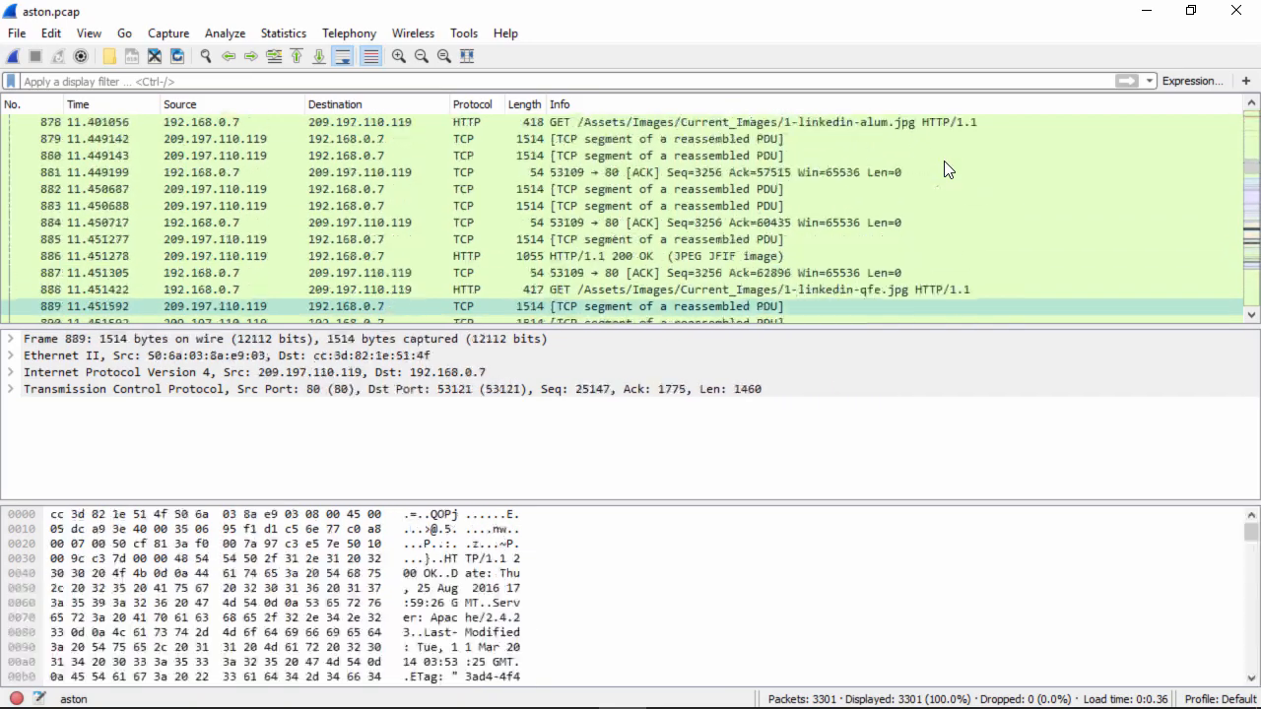
pyautogui.press('pagedown')
pyautogui.press('pagedown')
pyautogui.press('pagedown')
pyautogui.press('pagedown')
pyautogui.press('pagedown')
pyautogui.press('pagedown')
pyautogui.press('pagedown')
pyautogui.press('pagedown')
pyautogui.press('pagedown')
pyautogui.press('pagedown')
pyautogui.press('pagedown')
pyautogui.press('pagedown')
pyautogui.press('pagedown')
pyautogui.press('pagedown')
pyautogui.press('pagedown')
pyautogui.press('pagedown')
pyautogui.press('pagedown')
pyautogui.press('pagedown')
pyautogui.press('pagedown')
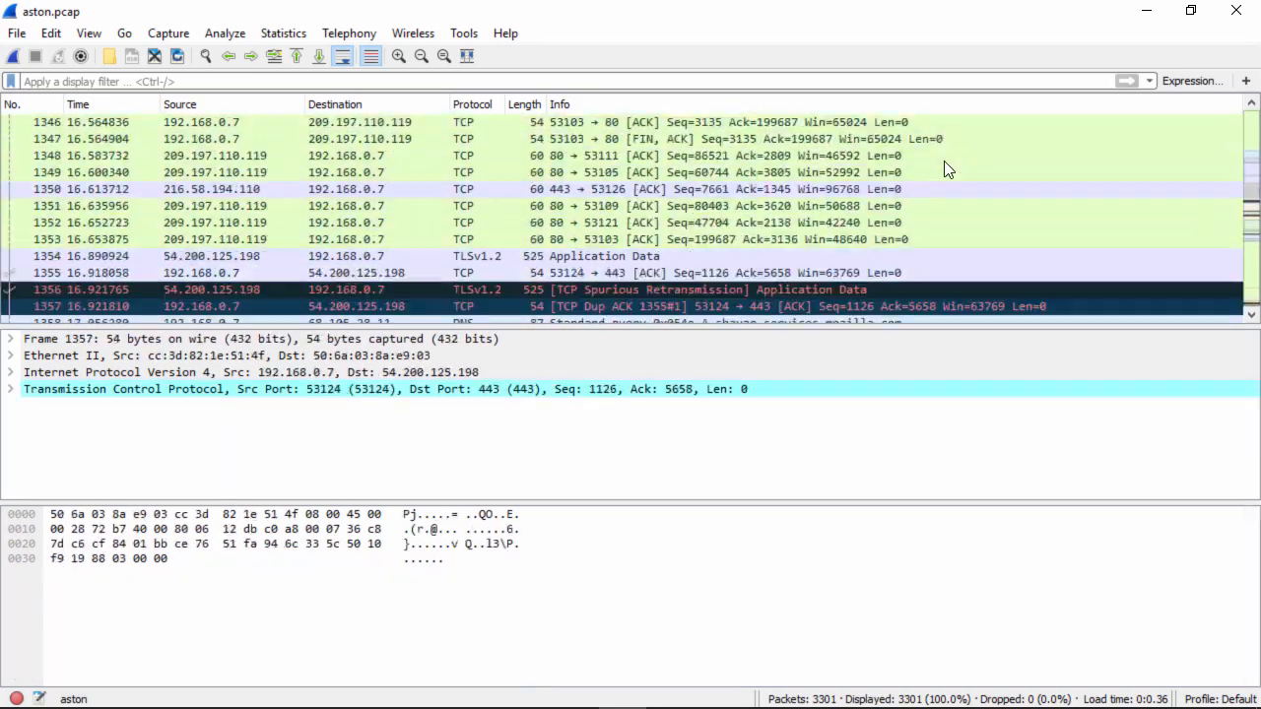
pyautogui.press('pagedown')
pyautogui.press('pagedown')
pyautogui.press('pagedown')
pyautogui.press('pagedown')
pyautogui.press('pagedown')
pyautogui.press('pagedown')
pyautogui.press('pagedown')
pyautogui.press('pagedown')
pyautogui.press('pagedown')
pyautogui.press('pagedown')
pyautogui.press('pagedown')
pyautogui.press('pagedown')
pyautogui.press('pagedown')
pyautogui.press('pagedown')
pyautogui.press('pagedown')
pyautogui.press('pagedown')
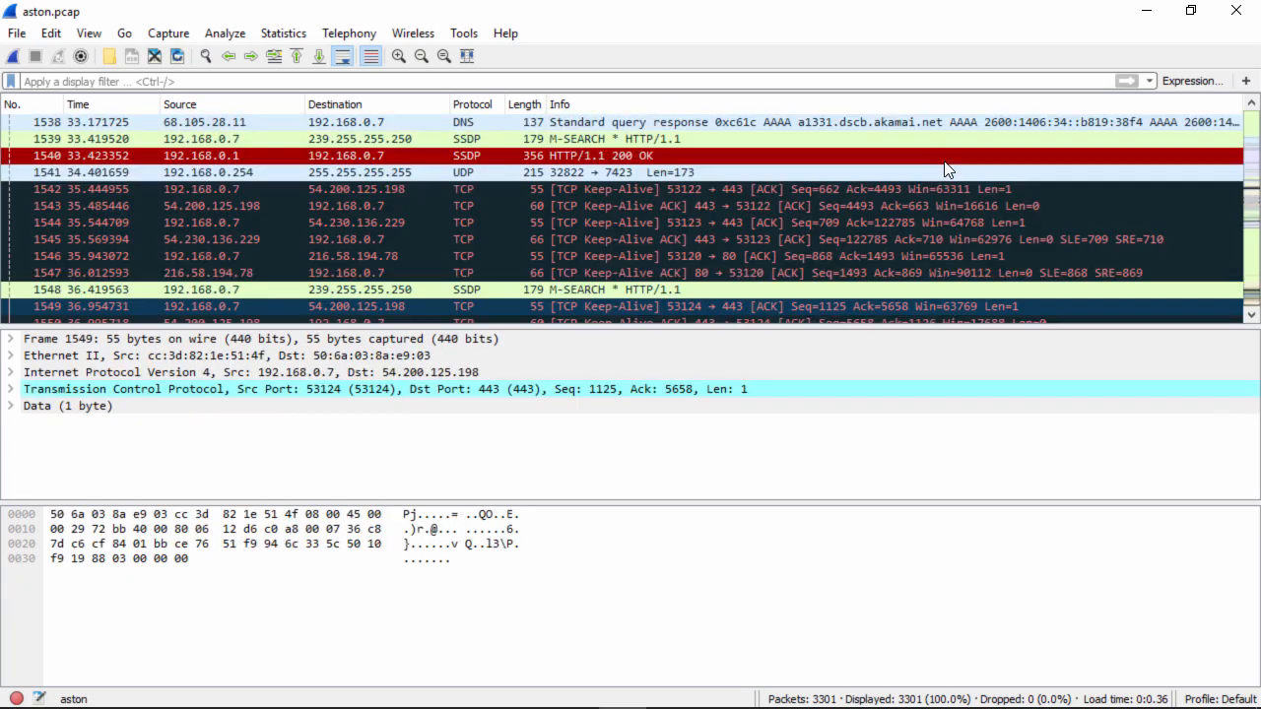
pyautogui.press('pagedown')
pyautogui.press('pagedown')
pyautogui.press('pagedown')
pyautogui.press('pagedown')
pyautogui.press('pagedown')
pyautogui.press('pagedown')
pyautogui.press('pagedown')
pyautogui.press('pagedown')
pyautogui.press('pagedown')
pyautogui.press('pagedown')
pyautogui.press('pagedown')
pyautogui.press('pagedown')
pyautogui.press('pagedown')
pyautogui.press('pagedown')
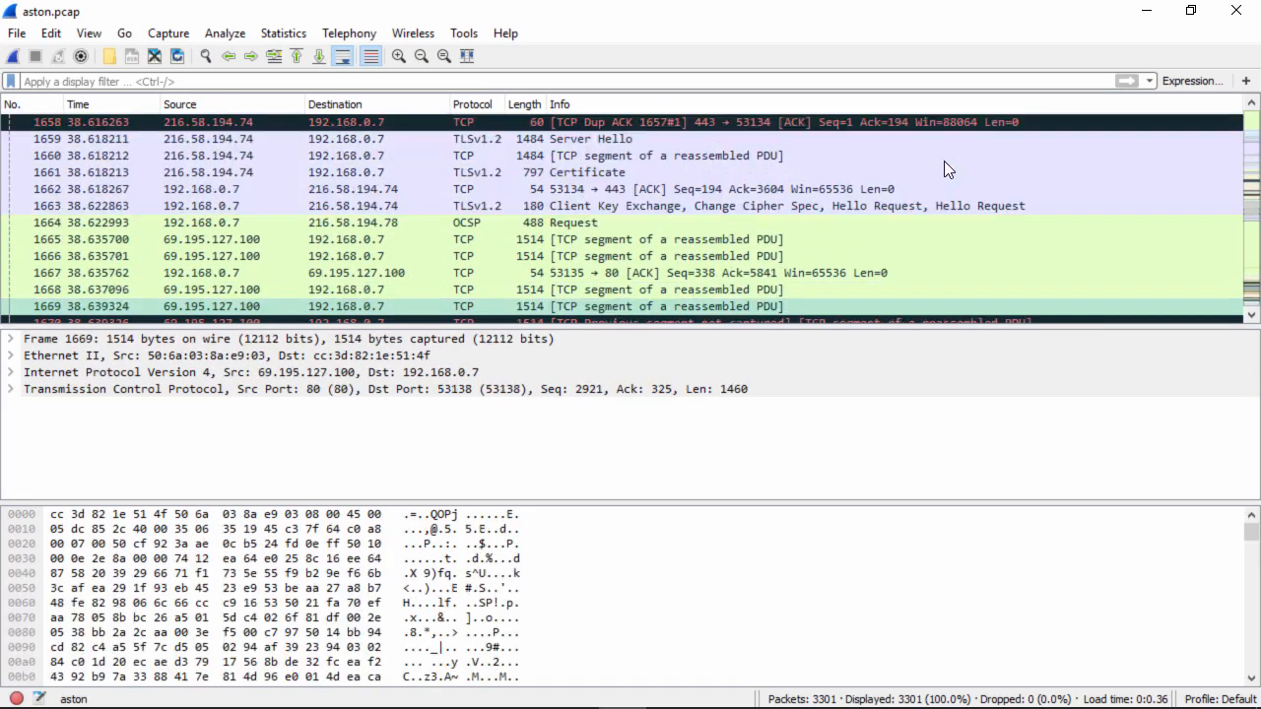
pyautogui.press('pagedown')
pyautogui.press('pagedown')
pyautogui.press('pagedown')
pyautogui.press('pagedown')
pyautogui.press('pagedown')
pyautogui.press('pagedown')
pyautogui.press('pagedown')
pyautogui.press('pagedown')
pyautogui.press('pagedown')
pyautogui.press('pagedown')
pyautogui.press('pagedown')
pyautogui.press('pagedown')
pyautogui.press('pagedown')
pyautogui.press('pagedown')
pyautogui.press('pagedown')
pyautogui.press('pagedown')
pyautogui.press('pagedown')
pyautogui.press('pagedown')
pyautogui.press('pagedown')
pyautogui.press('pagedown')
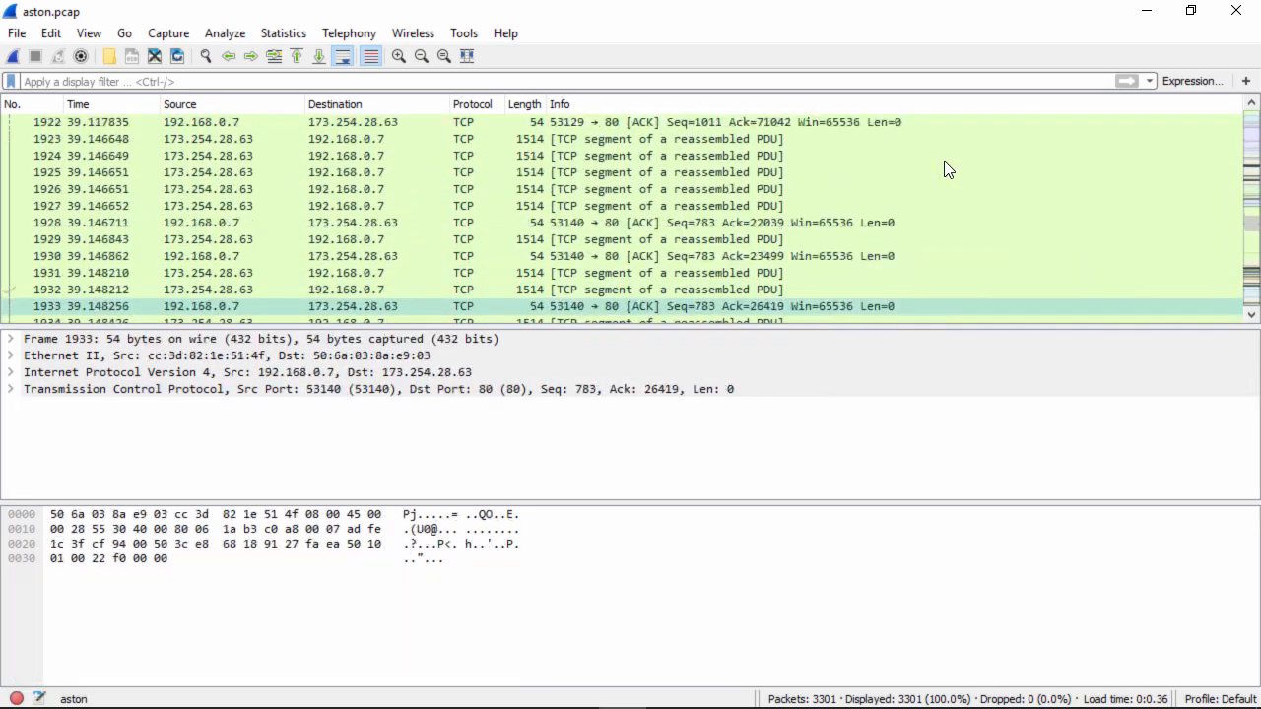
pyautogui.press('pagedown')
pyautogui.press('pagedown')
pyautogui.press('pagedown')
pyautogui.press('pagedown')
pyautogui.press('pagedown')
pyautogui.press('pagedown')
pyautogui.press('pagedown')
pyautogui.press('pagedown')
pyautogui.press('pagedown')
pyautogui.press('pagedown')
pyautogui.press('pagedown')
pyautogui.press('pagedown')
pyautogui.press('pagedown')
pyautogui.press('pagedown')
pyautogui.press('pagedown')
pyautogui.press('pagedown')
pyautogui.press('pagedown')
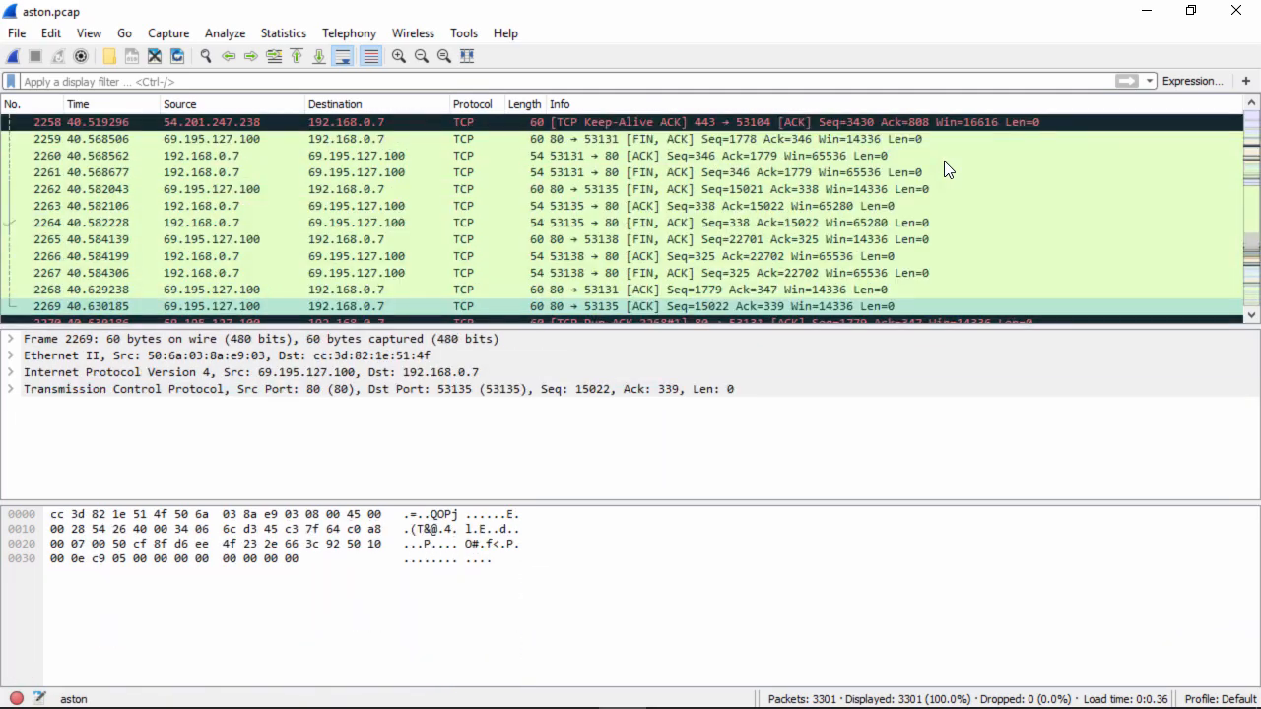
pyautogui.press('Down')
pyautogui.press('Down')
pyautogui.press('Down')
pyautogui.press('Down')
pyautogui.press('Down')
pyautogui.press('Down')
pyautogui.press('Down')
pyautogui.press('Down')
pyautogui.press('Down')
pyautogui.press('Down')
pyautogui.press('Down')
pyautogui.press('Down')
pyautogui.press('Down')
pyautogui.press('Down')
pyautogui.press('Down')
pyautogui.press('Down')
pyautogui.press('Down')
pyautogui.press('Down')
pyautogui.press('Down')
pyautogui.press('Down')
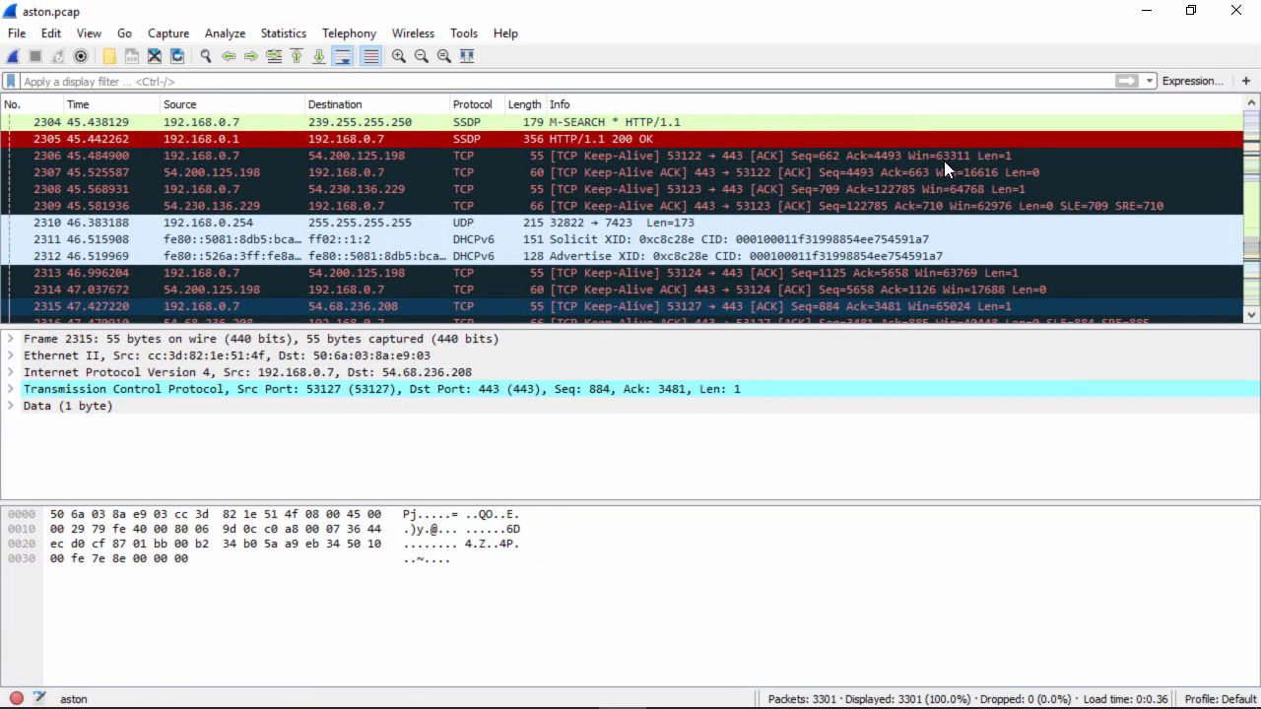
pyautogui.press('Down')
pyautogui.press('Down')
pyautogui.press('Down')
pyautogui.press('Down')
pyautogui.press('Down')
pyautogui.press('Down')
pyautogui.press('Down')
pyautogui.press('Down')
pyautogui.press('Down')
pyautogui.press('Down')
pyautogui.press('Down')
pyautogui.press('Down')
pyautogui.press('Down')
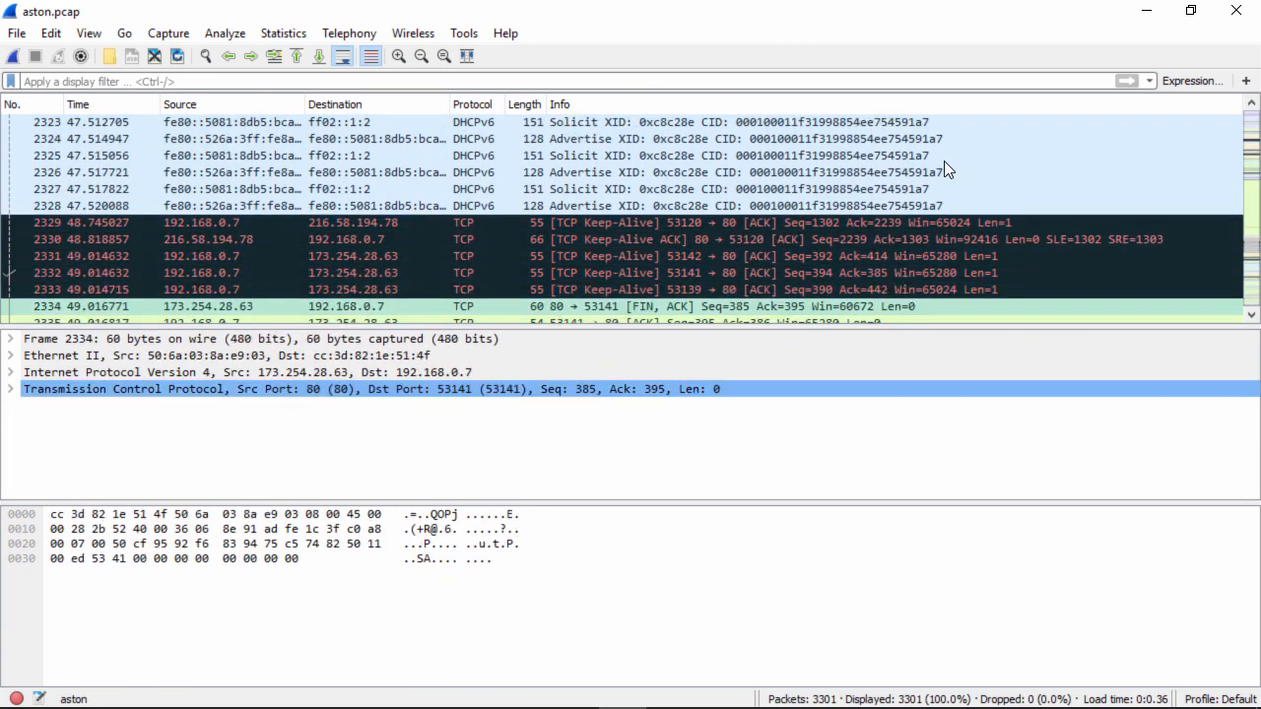
pyautogui.press('Down')
pyautogui.press('Down')
pyautogui.press('Down')
pyautogui.press('Down')
pyautogui.press('Down')
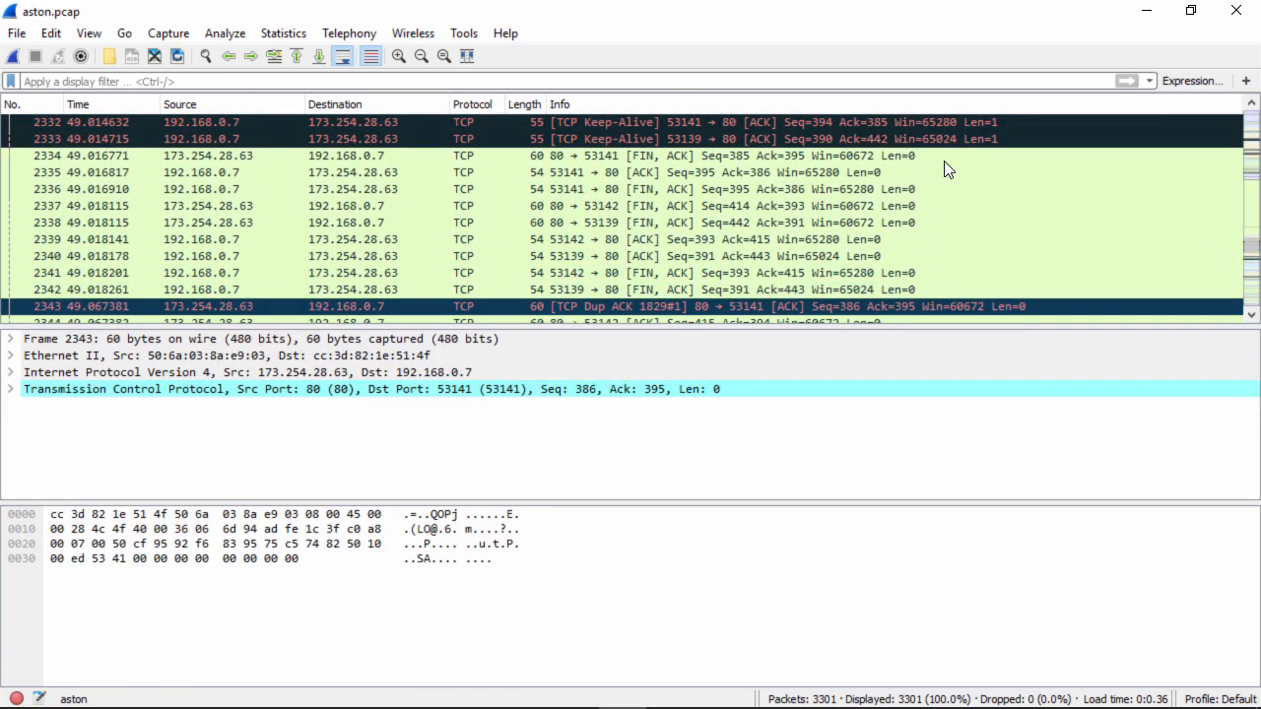
pyautogui.press('Down')
pyautogui.press('Down')
pyautogui.press('Down')
pyautogui.press('Down')
pyautogui.press('Down')
pyautogui.press('Down')
pyautogui.press('Down')
pyautogui.press('Down')
pyautogui.press('Down')
pyautogui.press('Down')
pyautogui.press('Down')
pyautogui.press('Down')
pyautogui.press('Down')
pyautogui.press('Down')
pyautogui.press('Down')
pyautogui.press('Down')
pyautogui.press('Down')
pyautogui.press('Down')
pyautogui.press('Down')
pyautogui.press('Down')
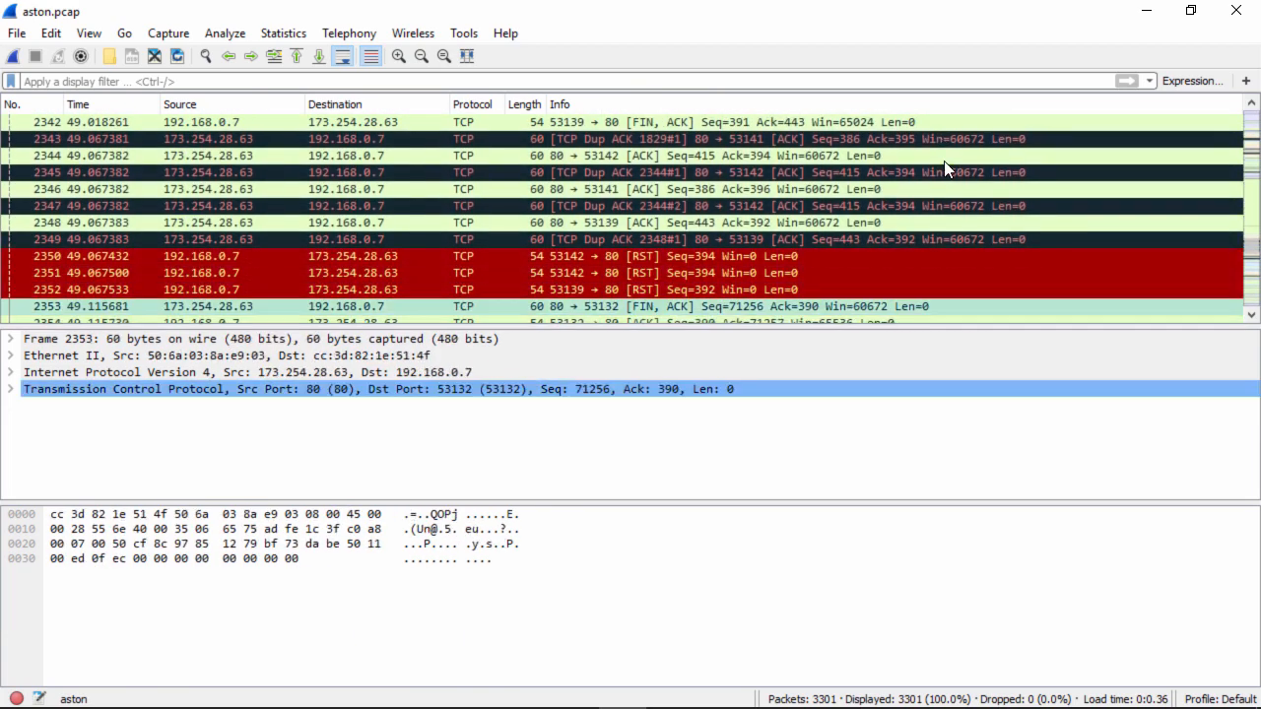
pyautogui.press('Down')
pyautogui.press('Down')
pyautogui.press('Down')
pyautogui.press('Down')
pyautogui.press('Down')
pyautogui.press('Down')
pyautogui.press('Down')
pyautogui.press('Down')
pyautogui.press('Down')
pyautogui.press('Down')
pyautogui.press('Down')
pyautogui.press('Down')
pyautogui.press('Down')
pyautogui.press('Down')
pyautogui.press('Down')
pyautogui.press('Down')
pyautogui.press('Down')
pyautogui.press('Down')
pyautogui.press('Down')
pyautogui.press('Down')
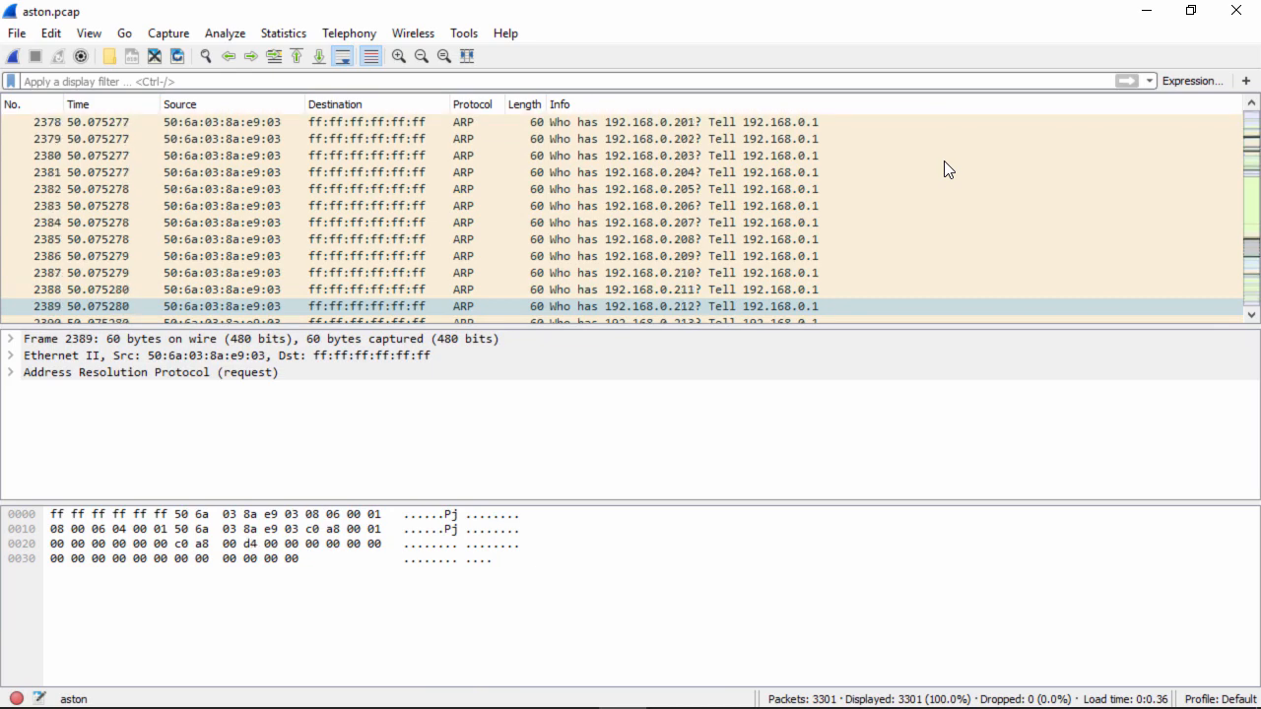
pyautogui.press('Down')
pyautogui.press('Down')
pyautogui.press('Down')
pyautogui.press('Down')
pyautogui.press('Down')
pyautogui.press('Down')
pyautogui.press('Down')
pyautogui.press('Down')
pyautogui.press('Down')
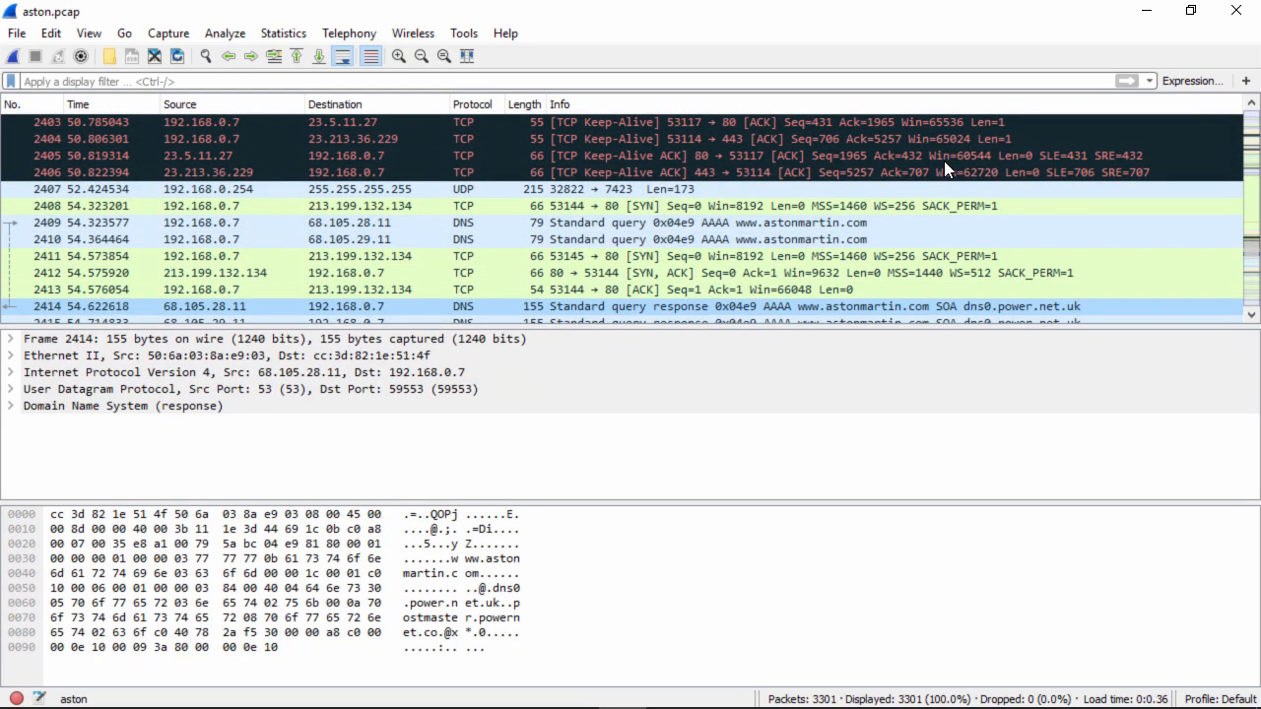
pyautogui.click(692, 223)
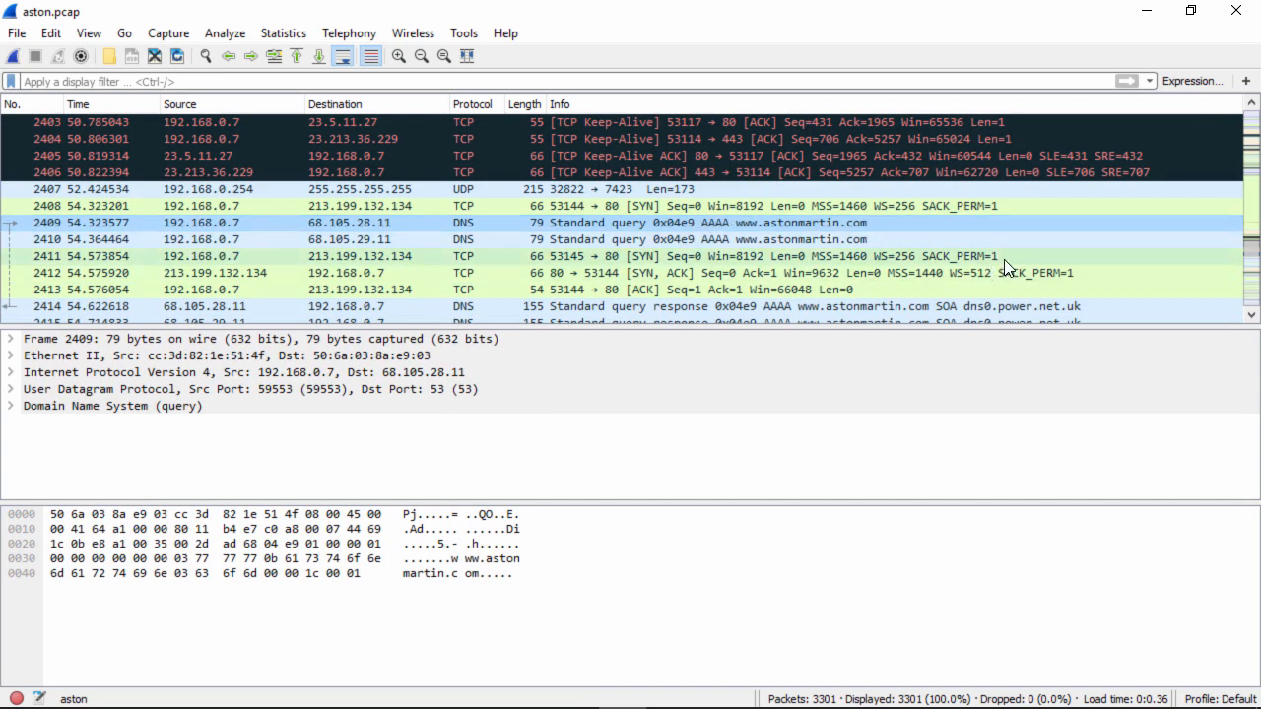
pyautogui.click(617, 257)
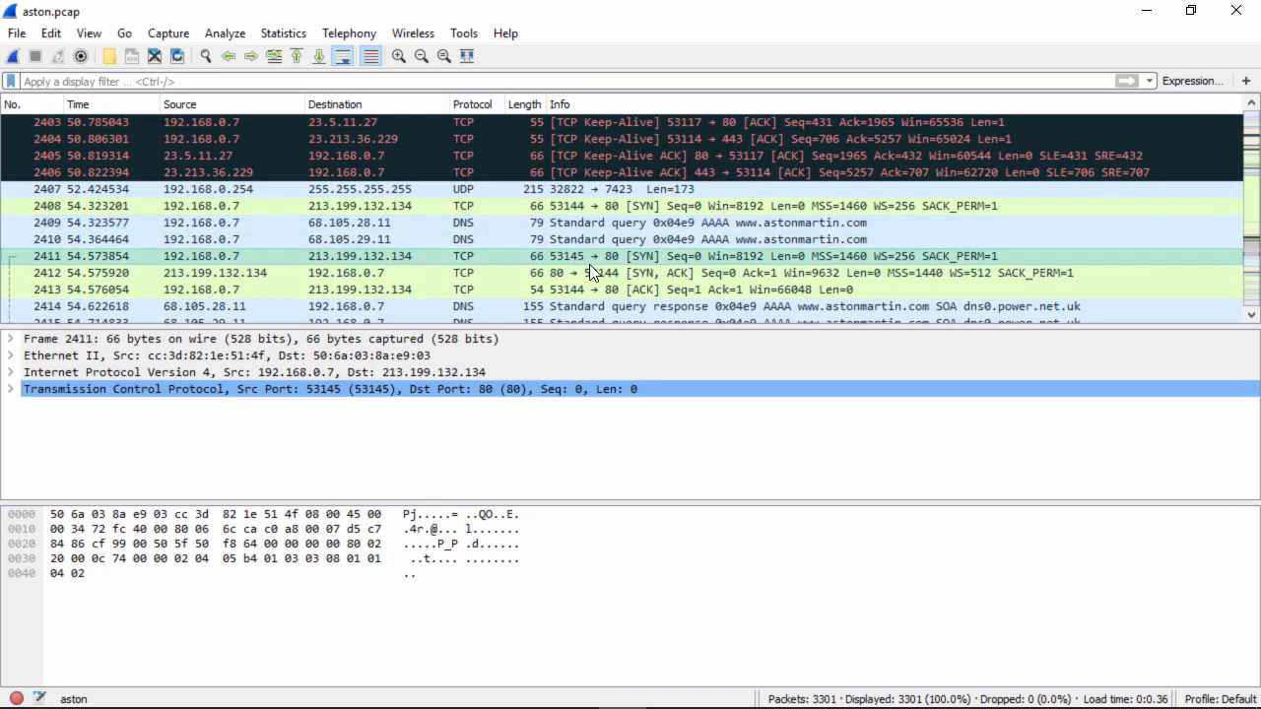
pyautogui.click(1246, 317)
pyautogui.click(1246, 317)
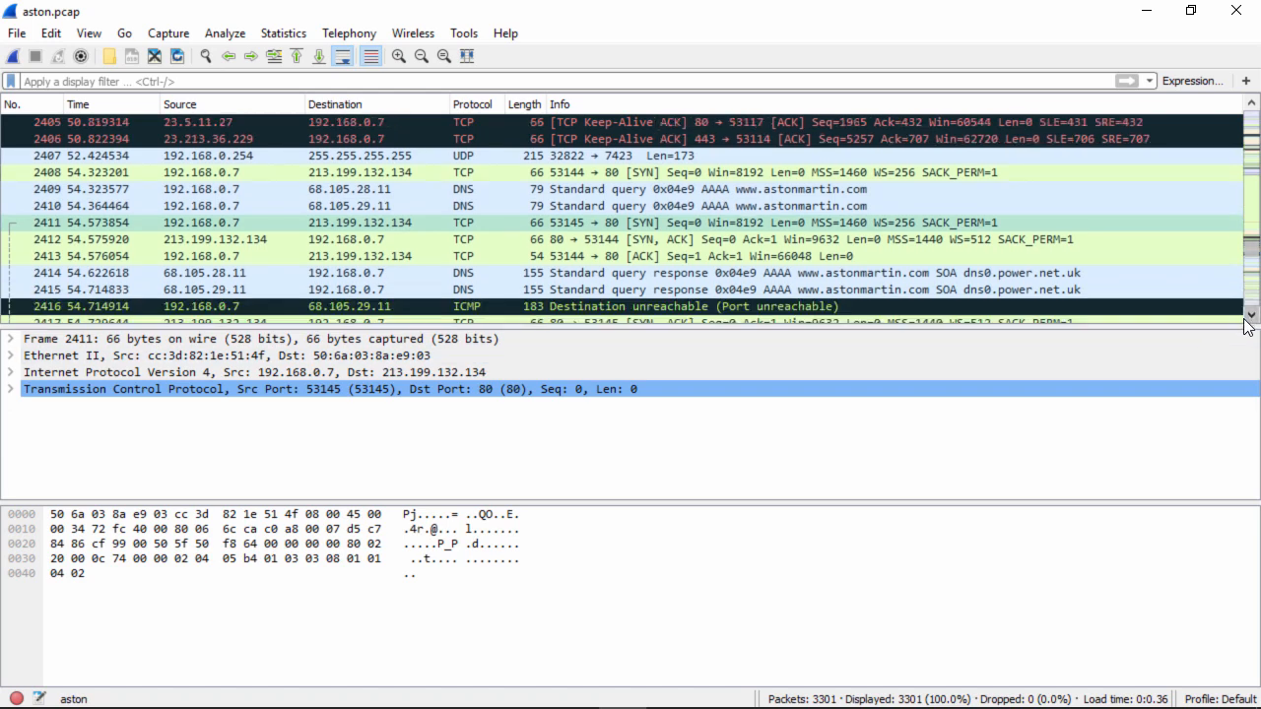
pyautogui.click(1247, 317)
pyautogui.click(1246, 318)
pyautogui.click(1246, 317)
pyautogui.click(1247, 317)
pyautogui.click(1247, 316)
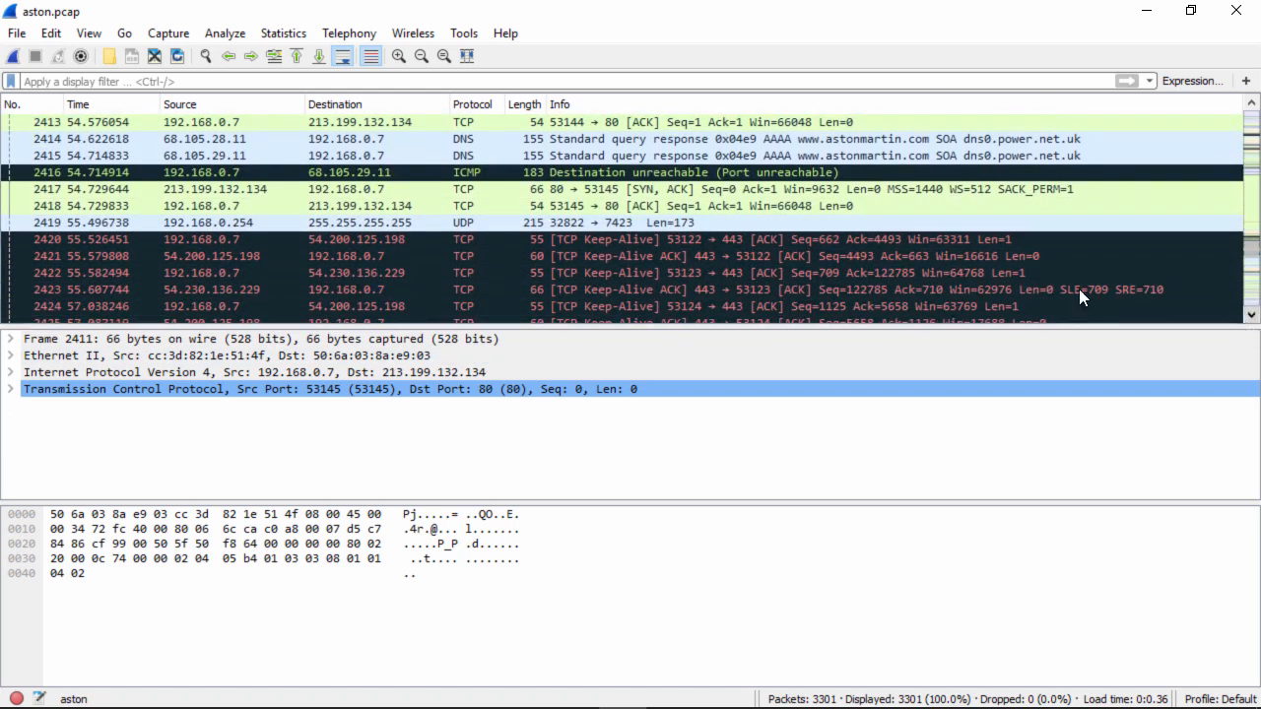
pyautogui.click(535, 185)
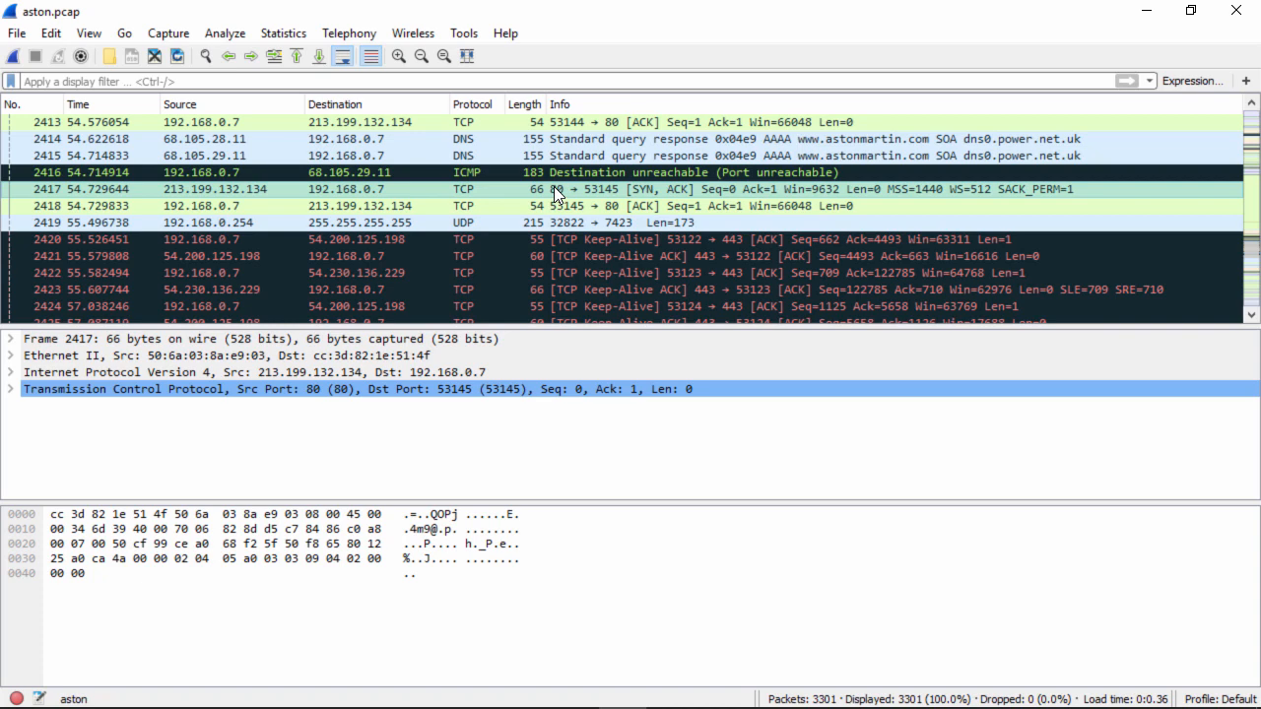
# Follow the TCP stream of the SYN/ACK packet to read the HTTP conversation, and close the stream window
pyautogui.rightClick(554, 187)
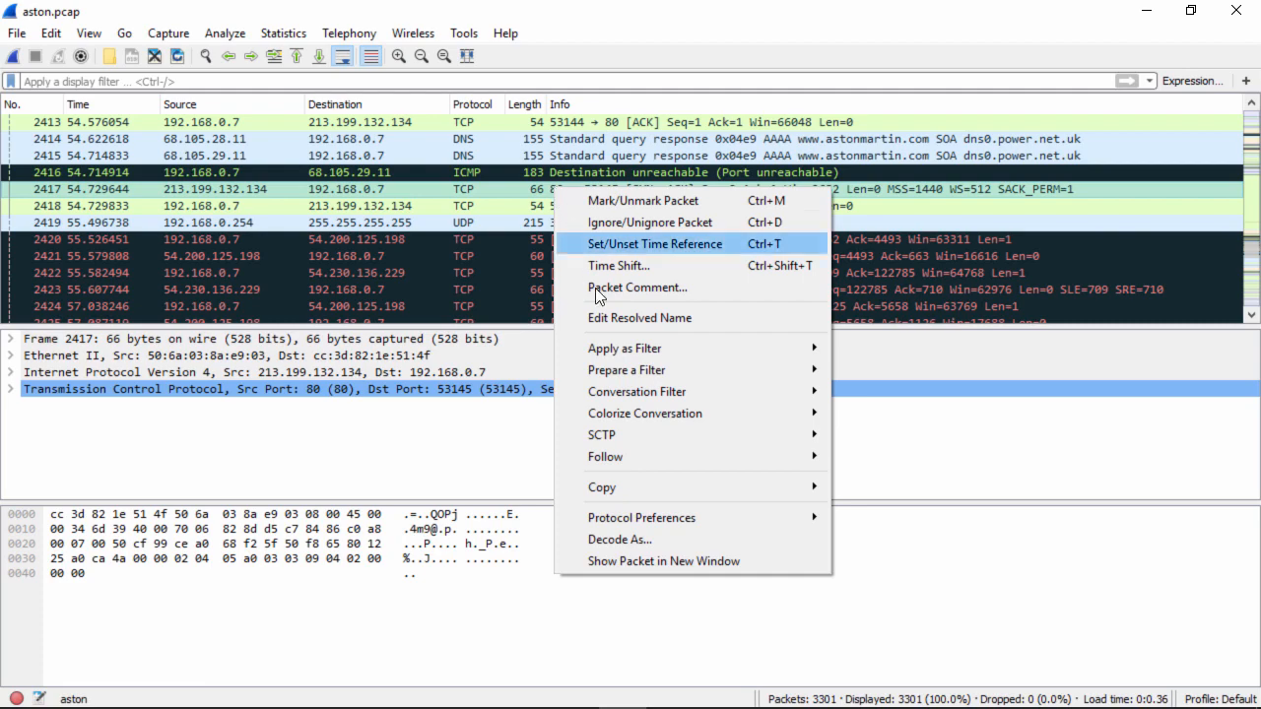
pyautogui.moveTo(637, 457)
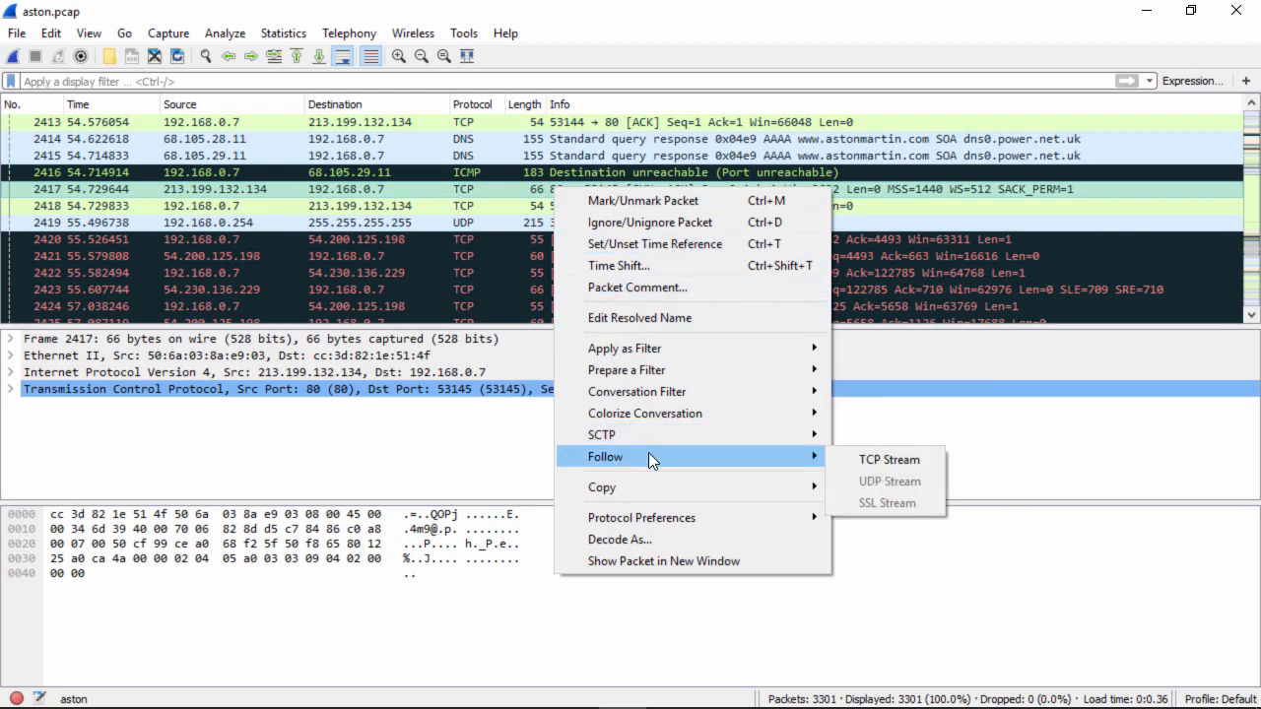
pyautogui.click(889, 460)
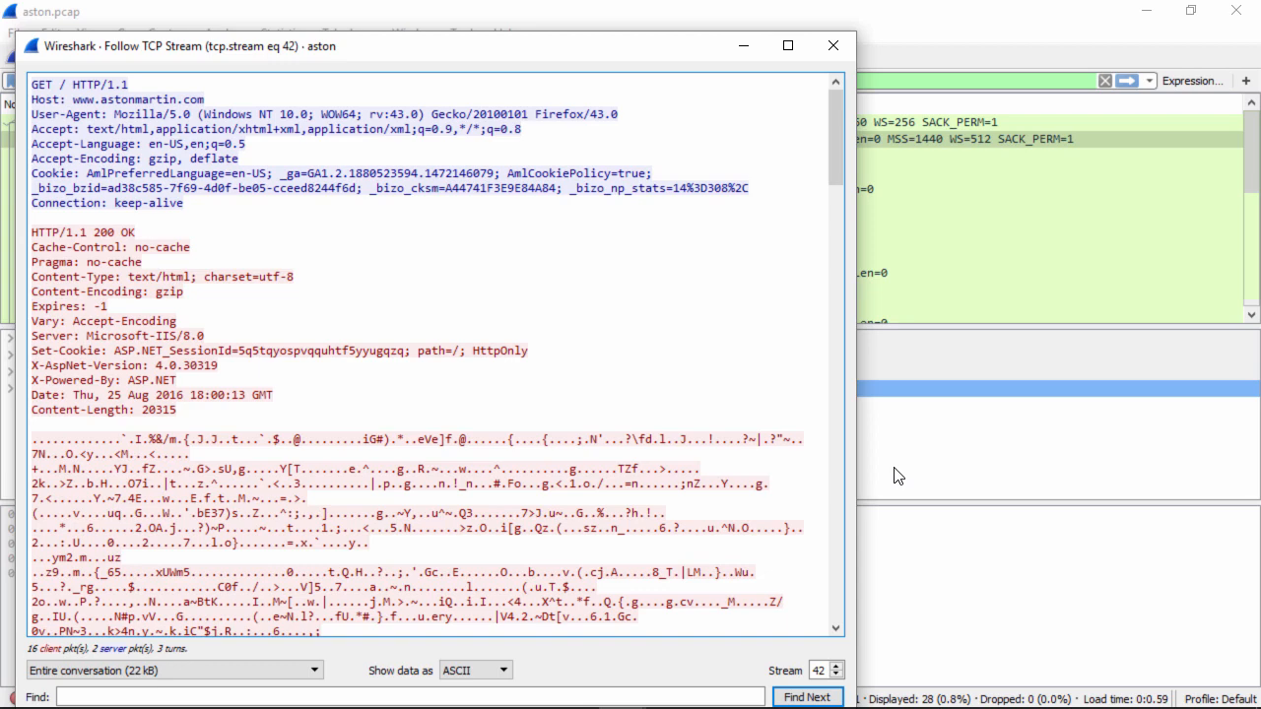
pyautogui.click(832, 46)
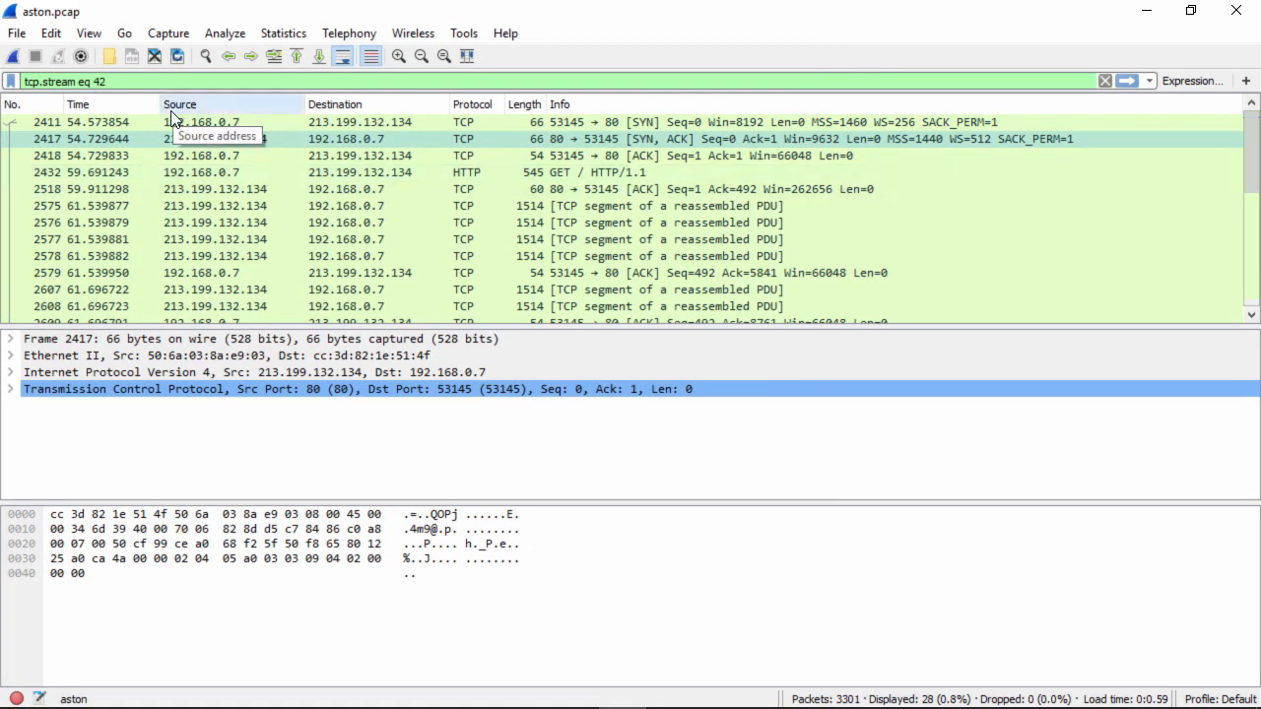
# Save the capture as aston-web in the Udemy folder and clear the tcp.stream eq 42 display filter
pyautogui.click(16, 34)
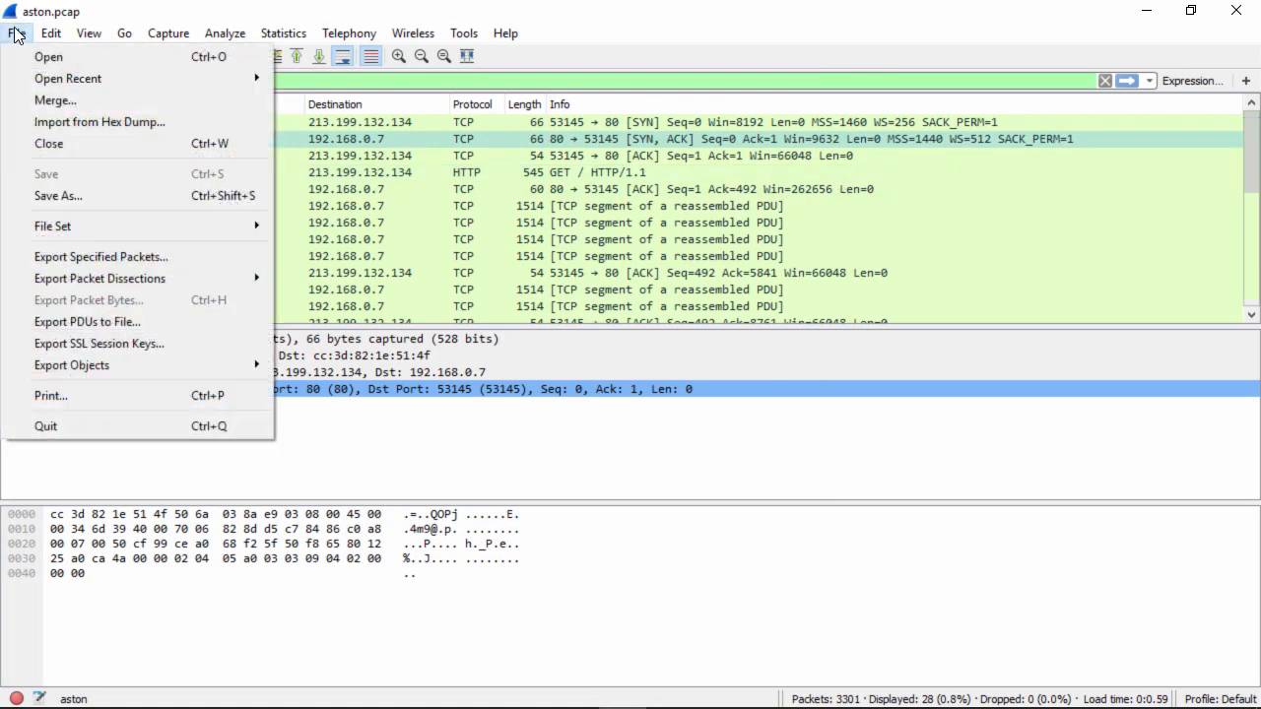
pyautogui.click(68, 194)
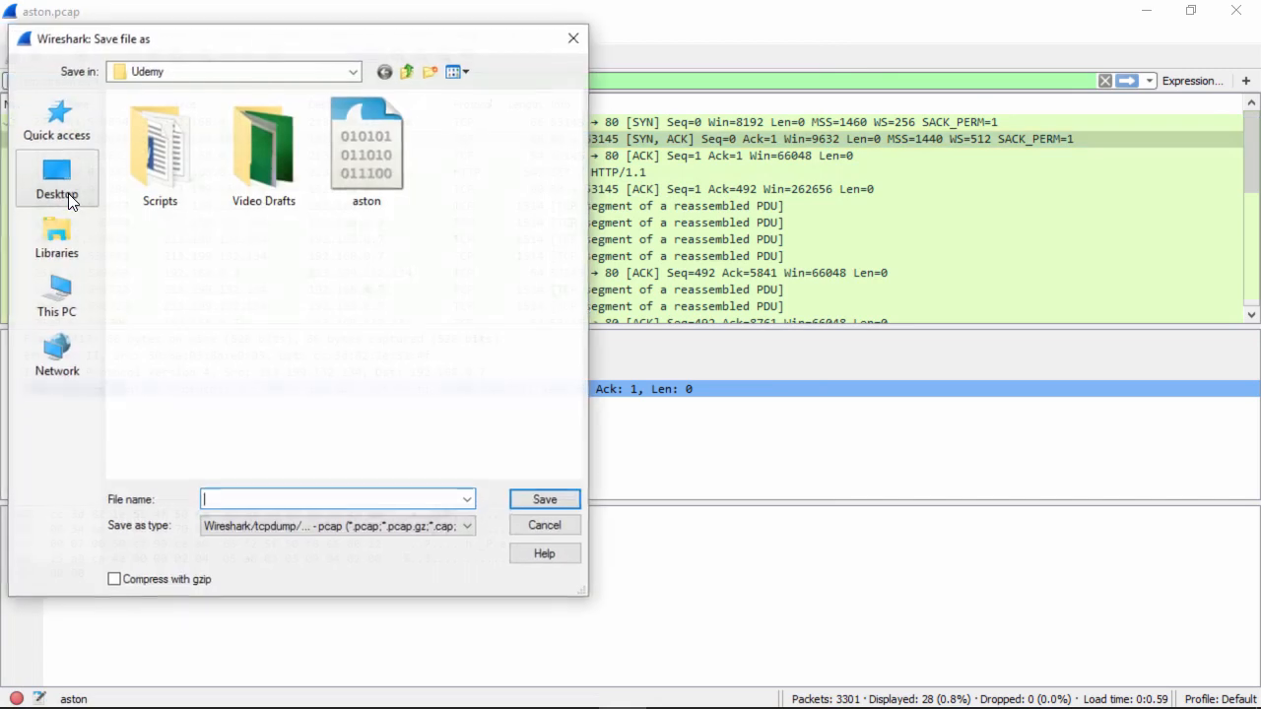
pyautogui.write('aston-web')
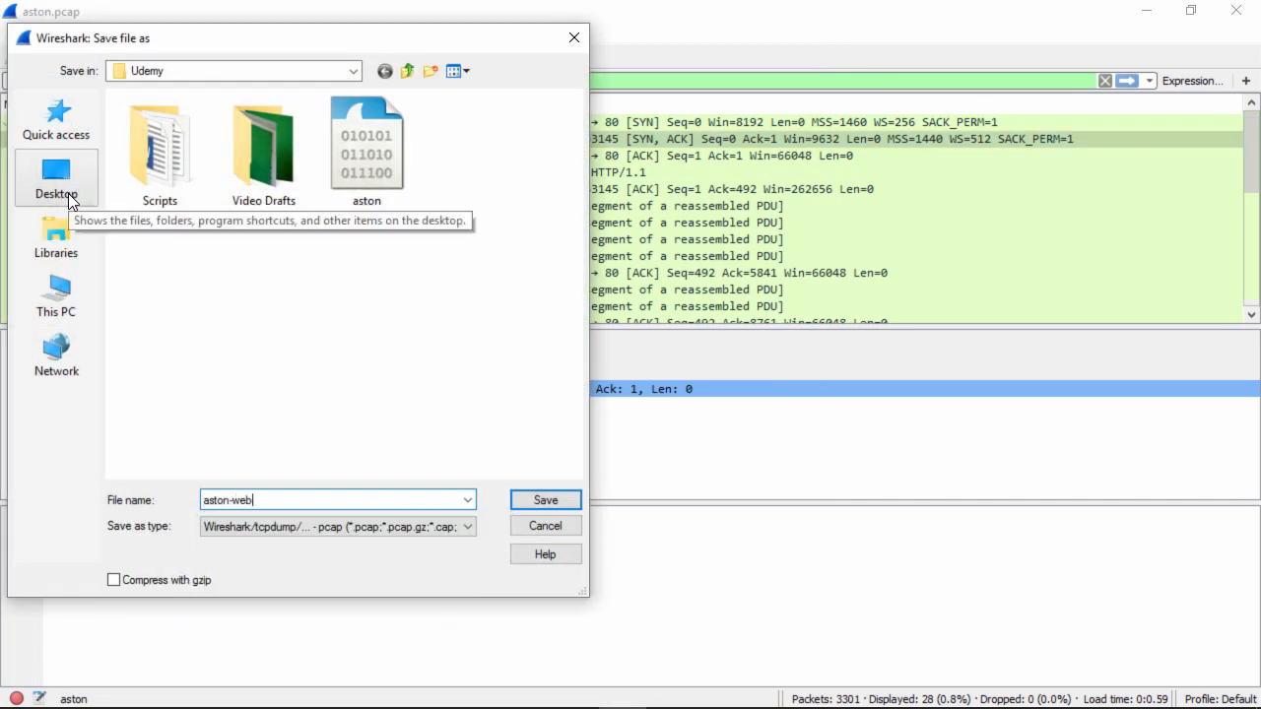
pyautogui.click(544, 501)
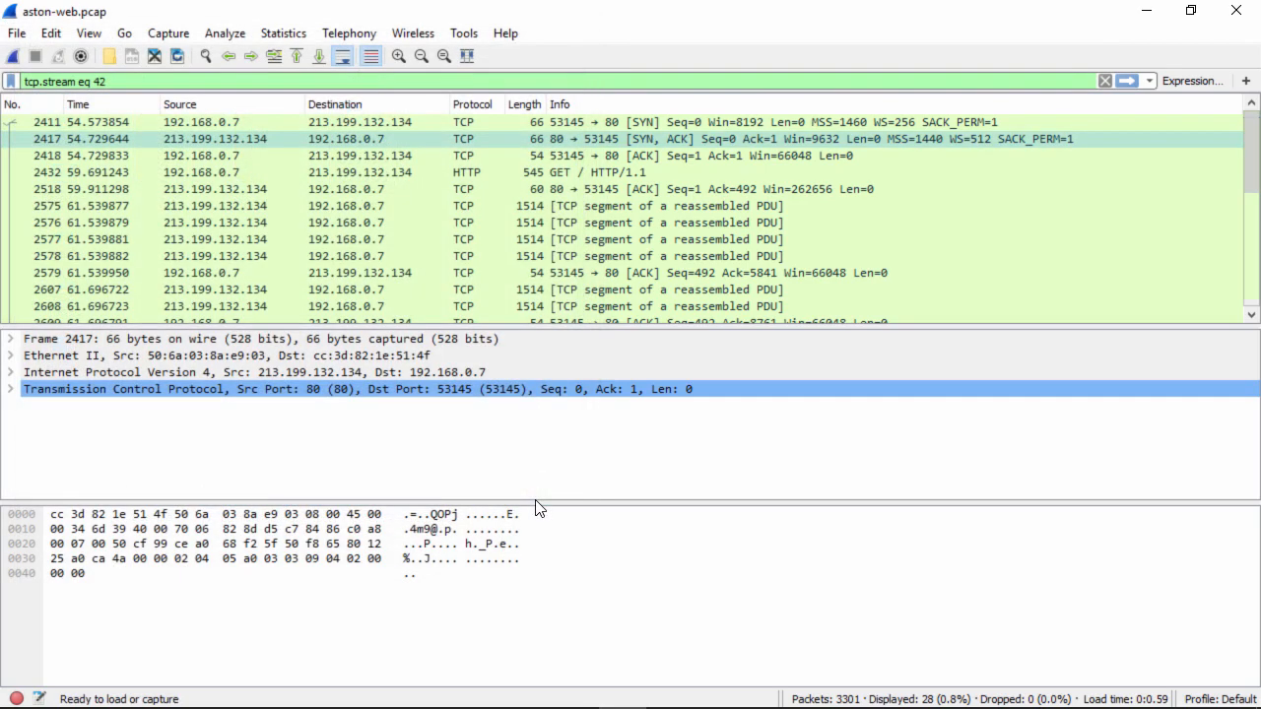
pyautogui.click(1107, 83)
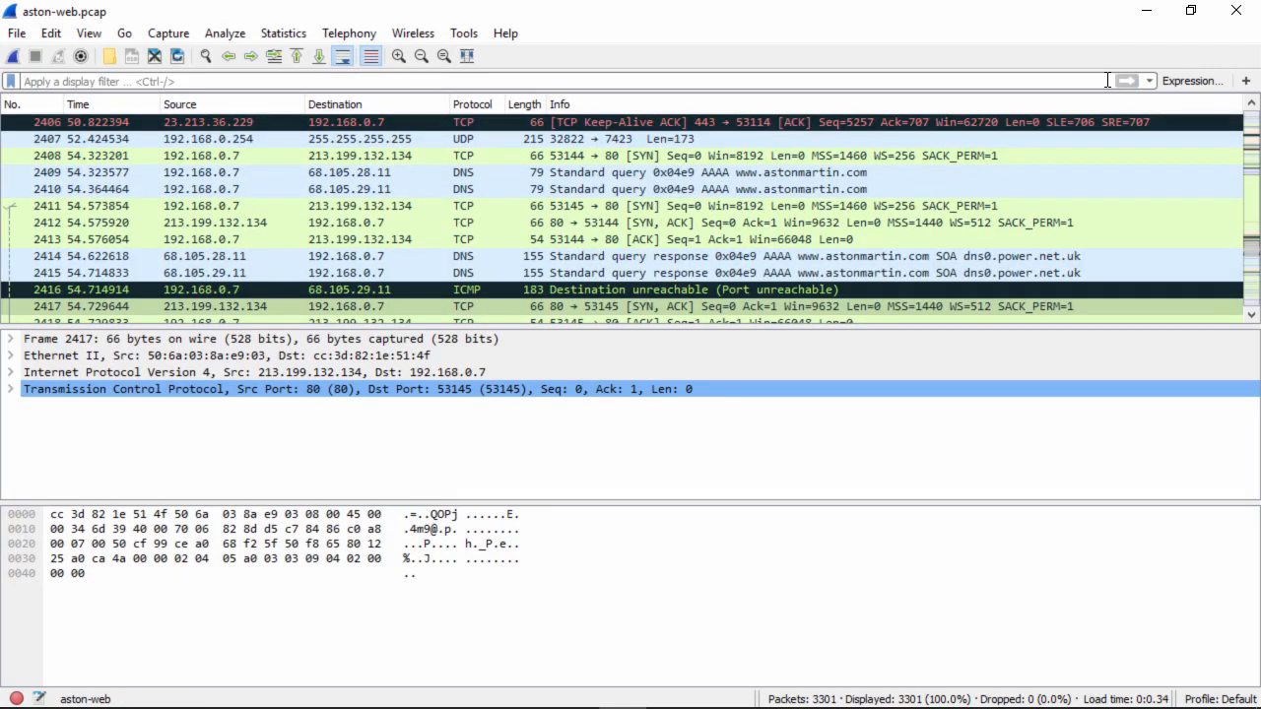